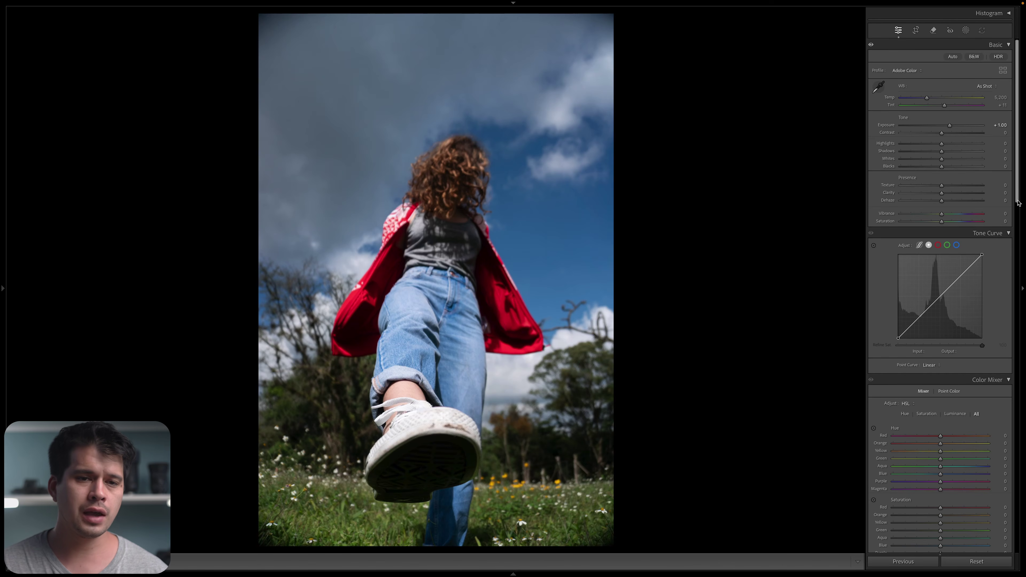
Set the photo's Highlights to -25 and Shadows to +35 in the basic tone adjustments.
scroll(1016, 192, down, 10)
scroll(1013, 173, up, 10)
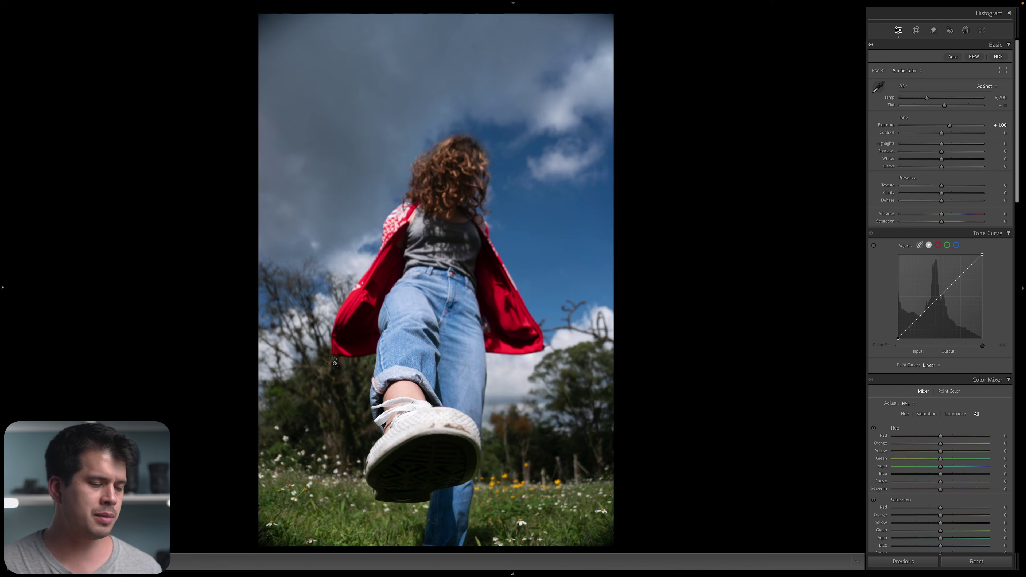
drag(437, 443, 564, 517)
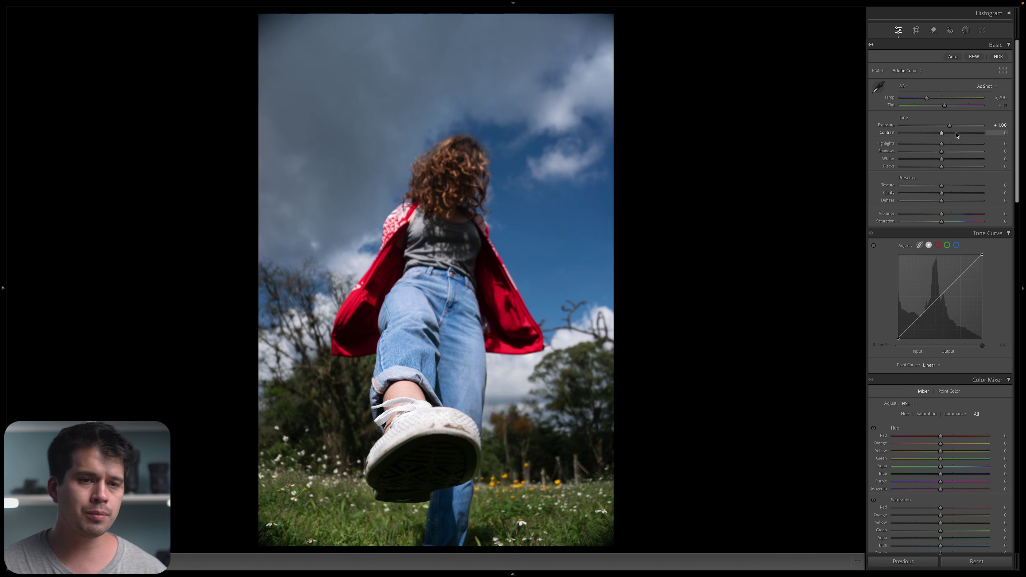
drag(942, 143, 973, 146)
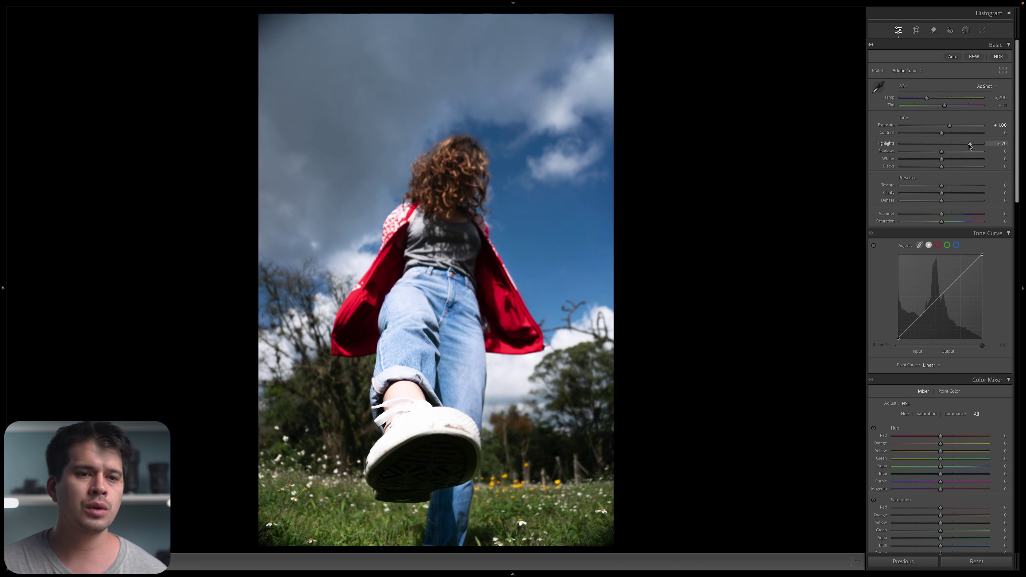
drag(970, 146, 919, 152)
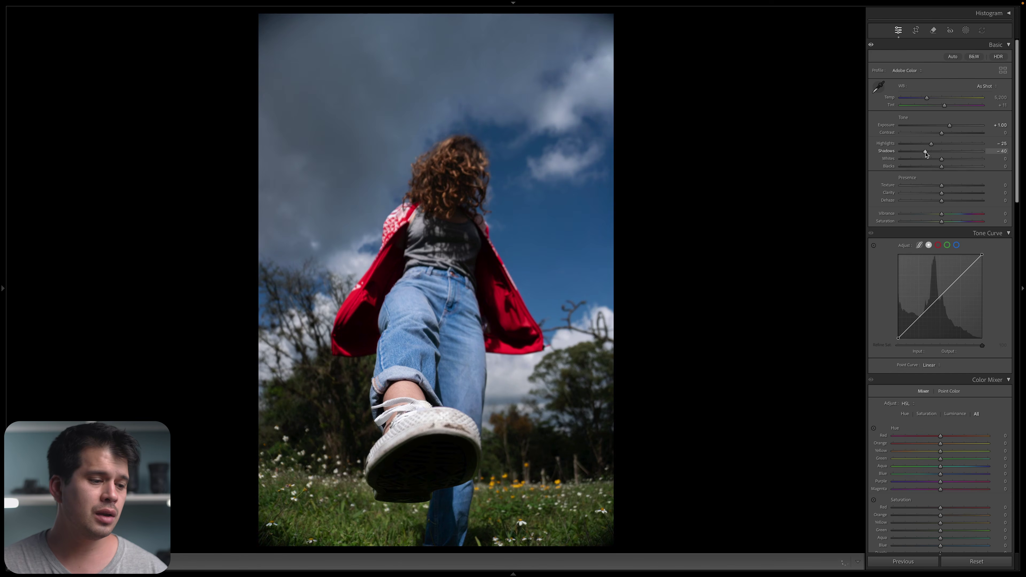
drag(914, 157, 957, 159)
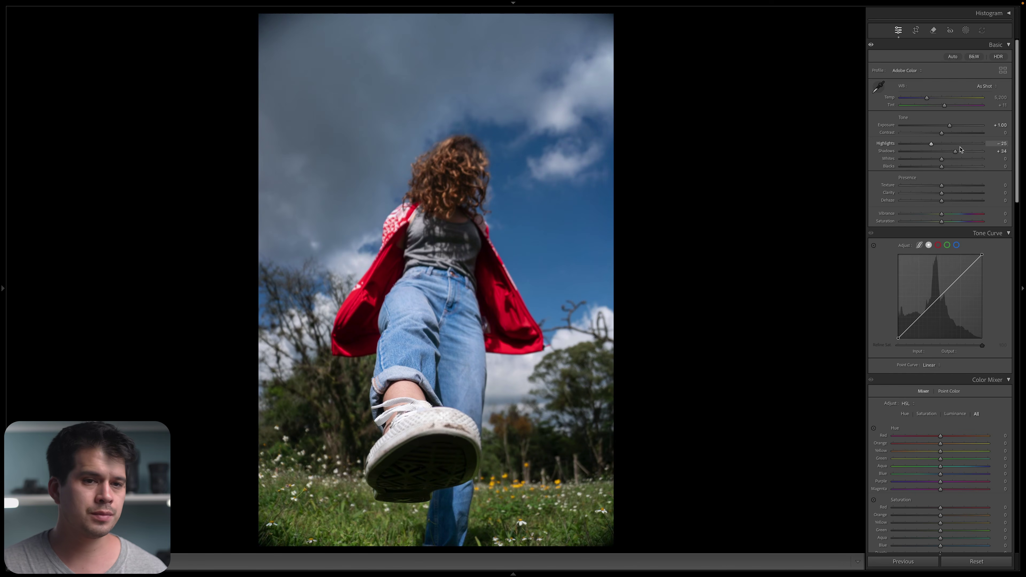
mouse_move(954, 151)
mouse_down()
mouse_move(917, 163)
mouse_move(958, 153)
mouse_up()
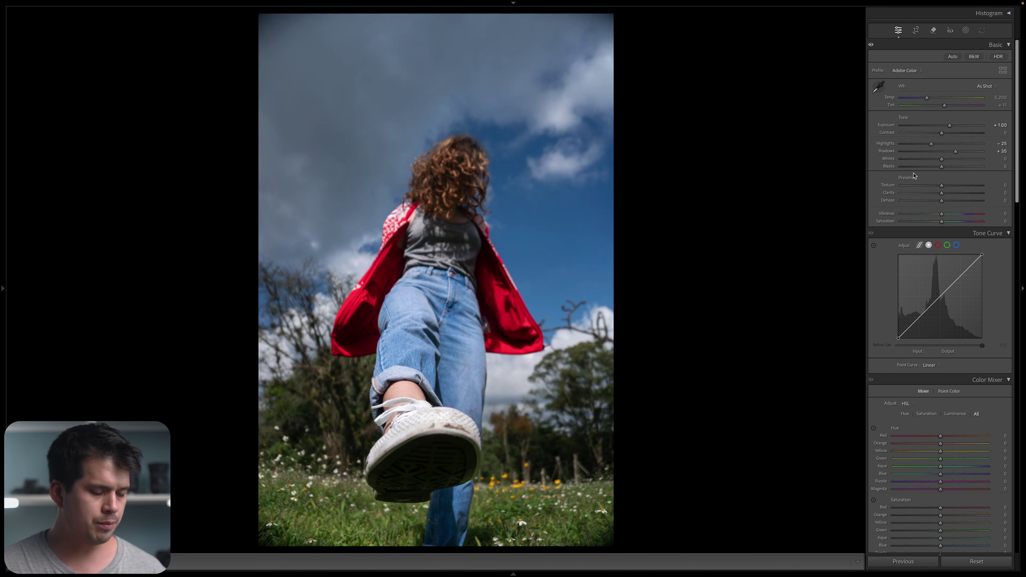
Compare the photo before and after the tone adjustments, and check its file information overlay.
key(y)
click(576, 387)
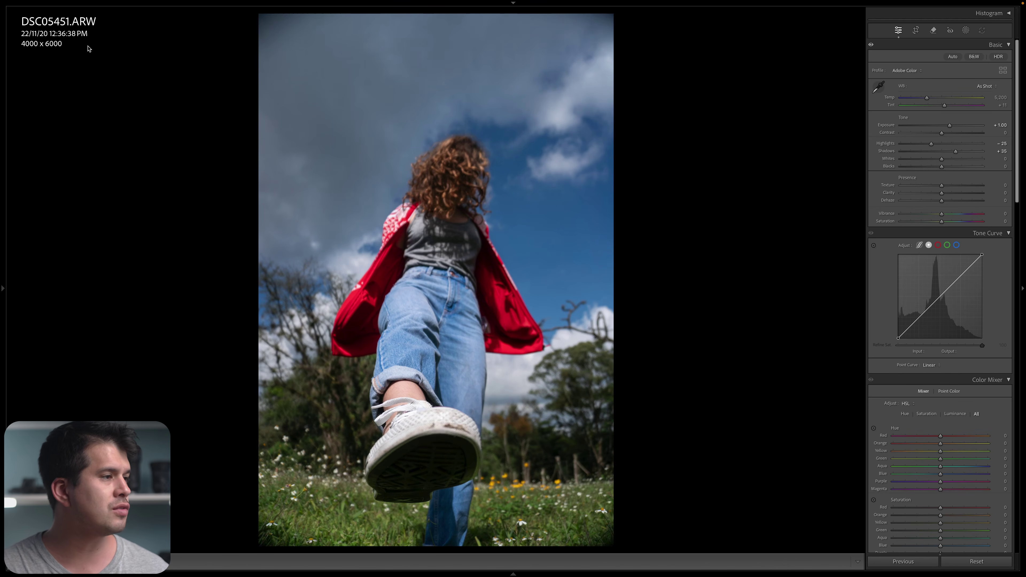
key(i)
key(i)
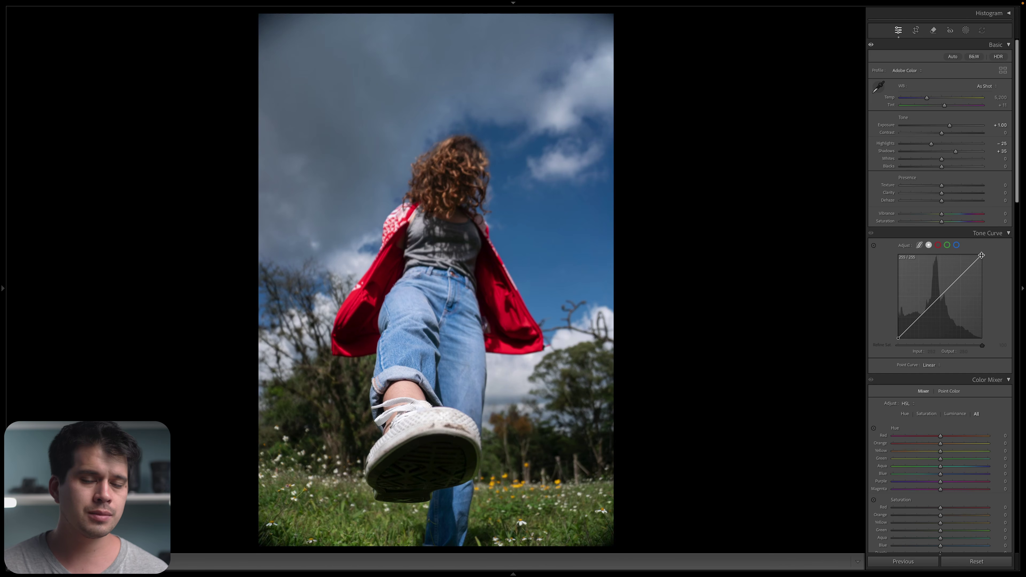
Lower the tone curve's white point to an output of 238 and compare the white shoe before and after.
mouse_move(981, 255)
mouse_down()
mouse_move(962, 255)
mouse_move(991, 253)
mouse_move(993, 323)
mouse_move(1017, 261)
mouse_move(982, 259)
mouse_up()
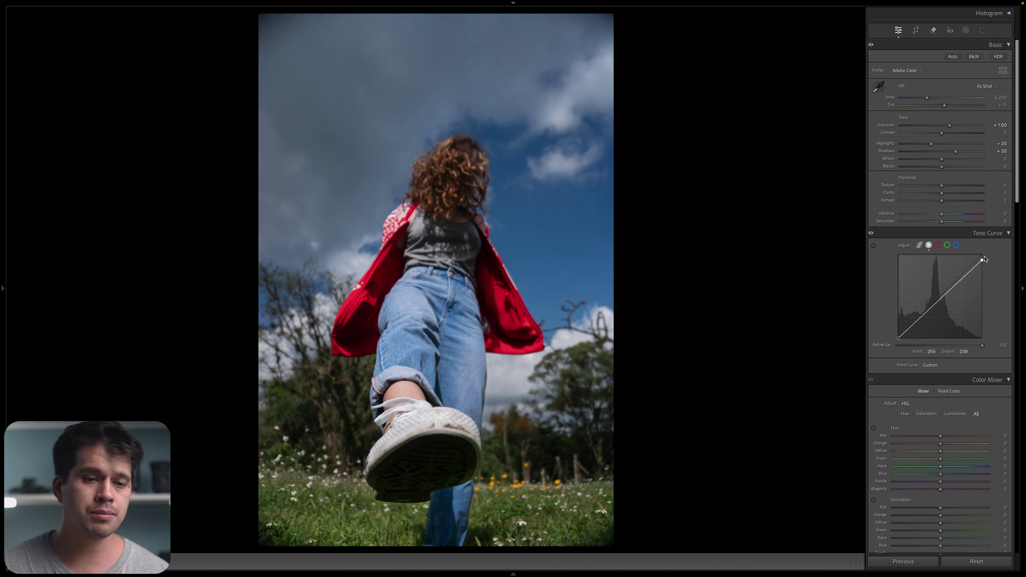
key(y)
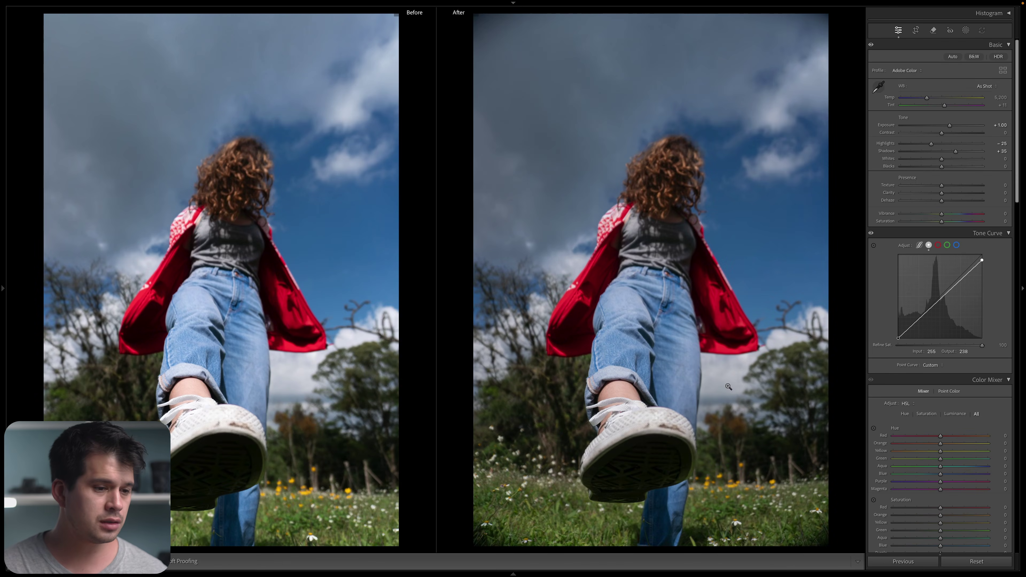
click(685, 388)
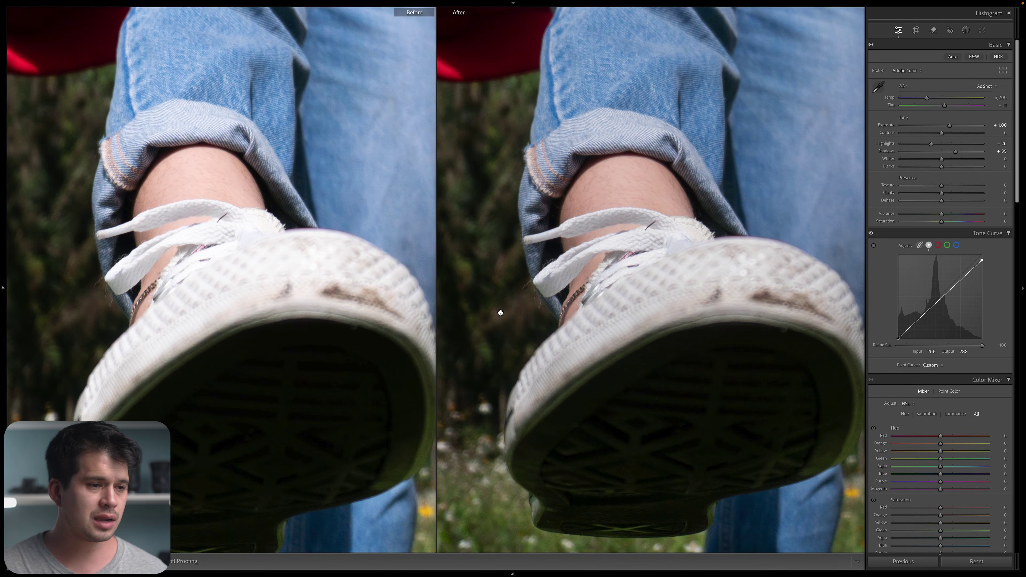
key(y)
click(740, 284)
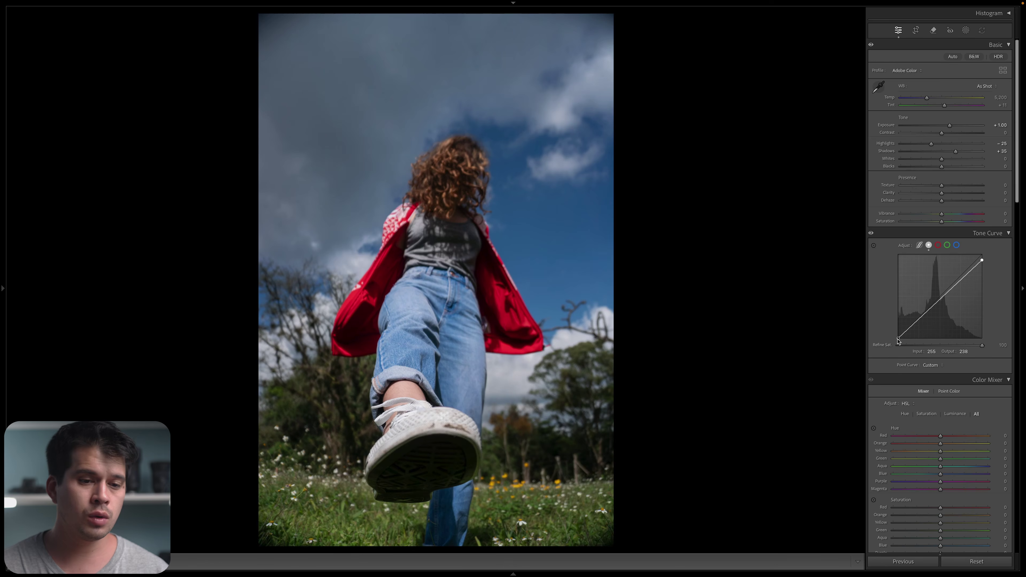
Raise the tone curve's black point to an output of 20 and compare the dark background trees before and after.
mouse_move(899, 342)
mouse_down()
mouse_move(909, 346)
mouse_move(895, 346)
mouse_move(892, 325)
mouse_move(888, 334)
mouse_up()
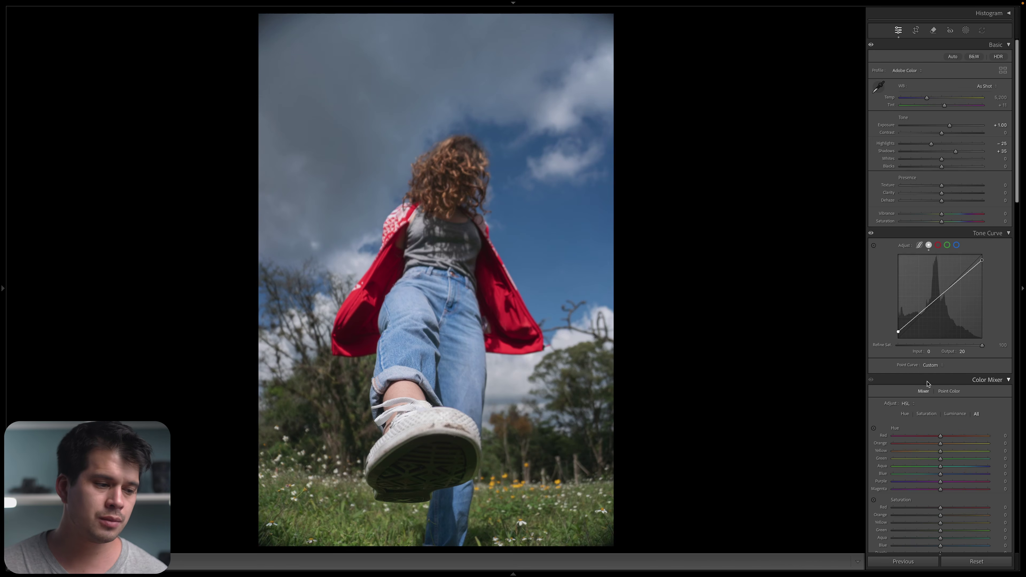
key(y)
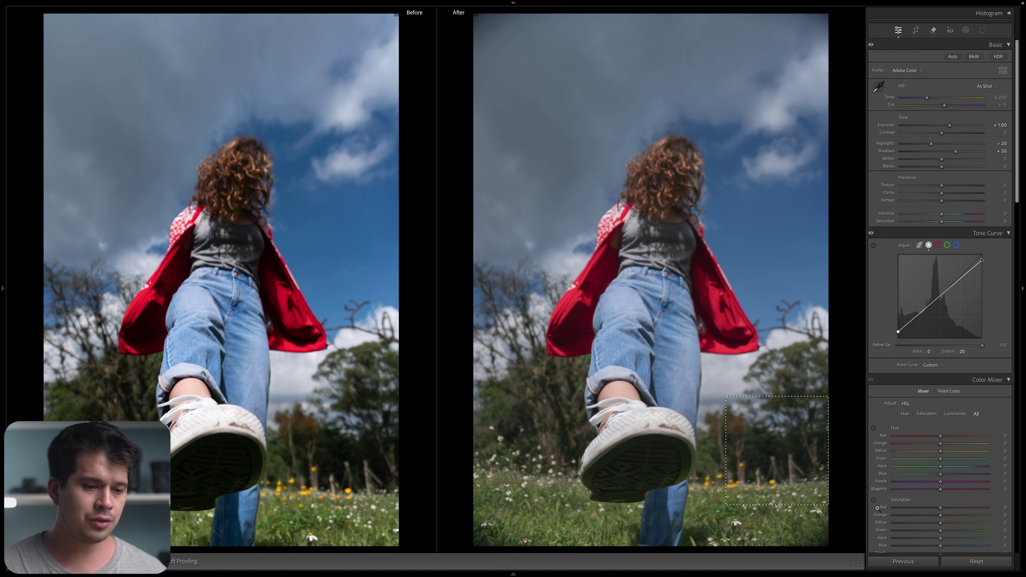
click(737, 386)
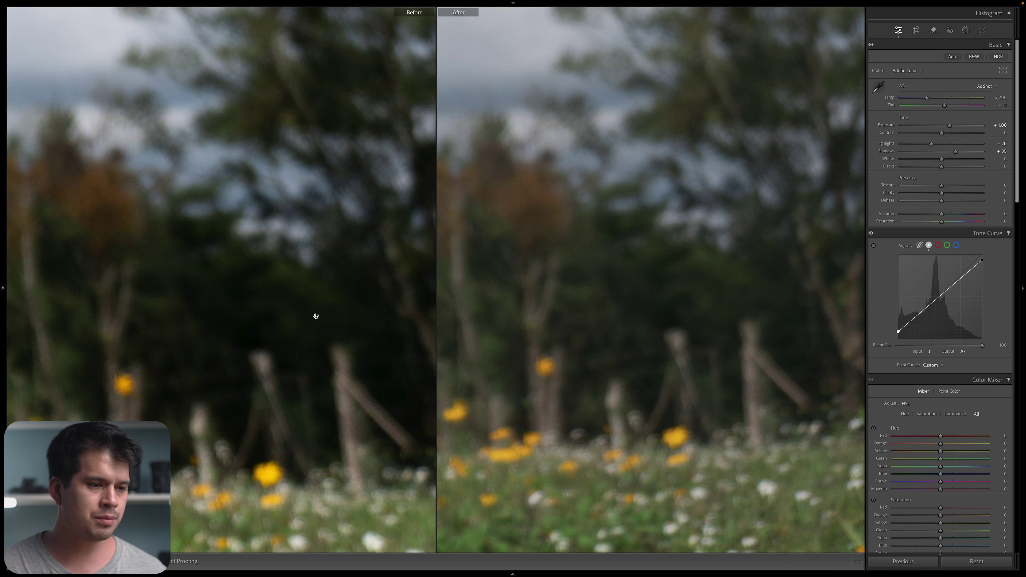
click(599, 327)
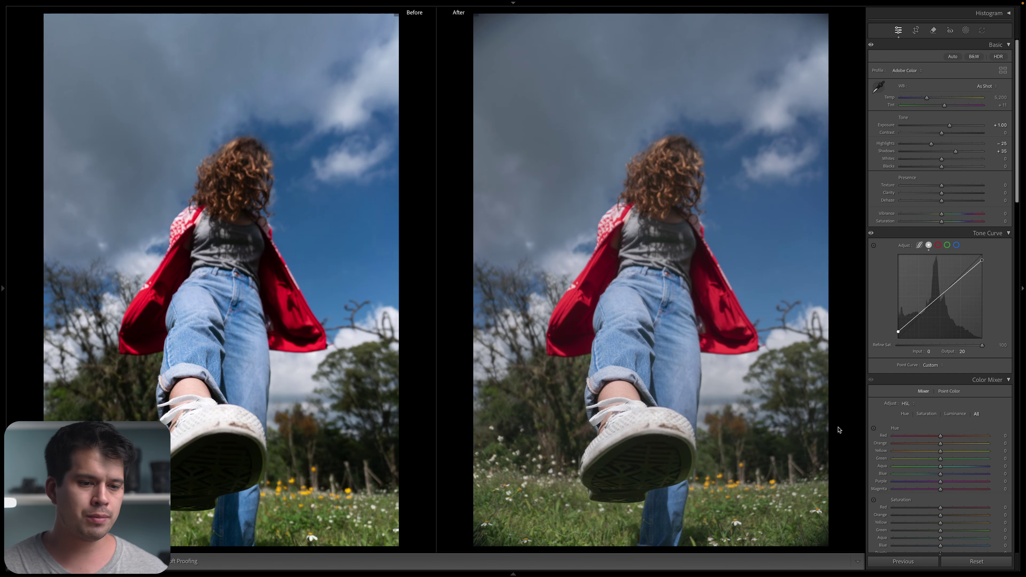
key(y)
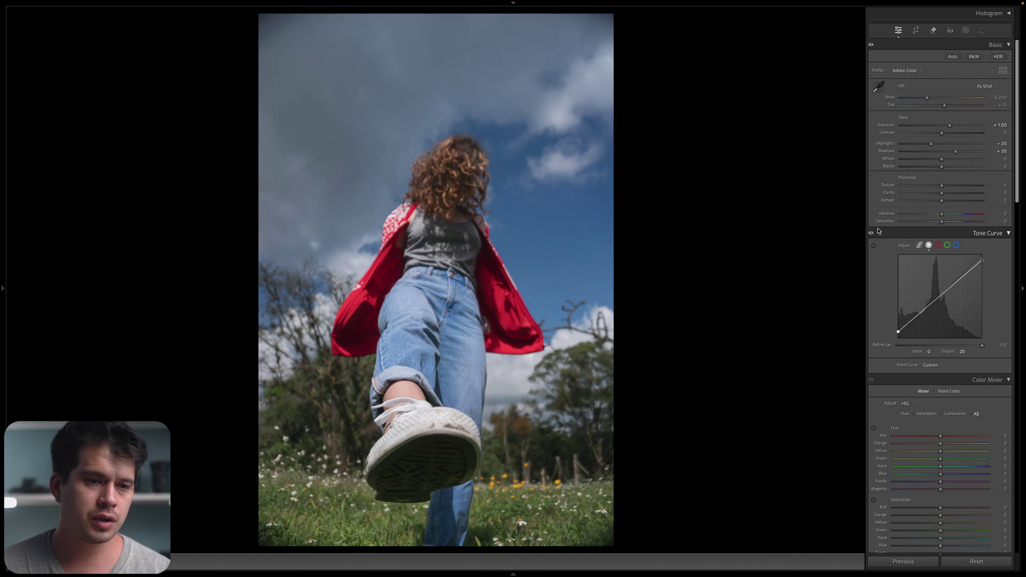
click(871, 234)
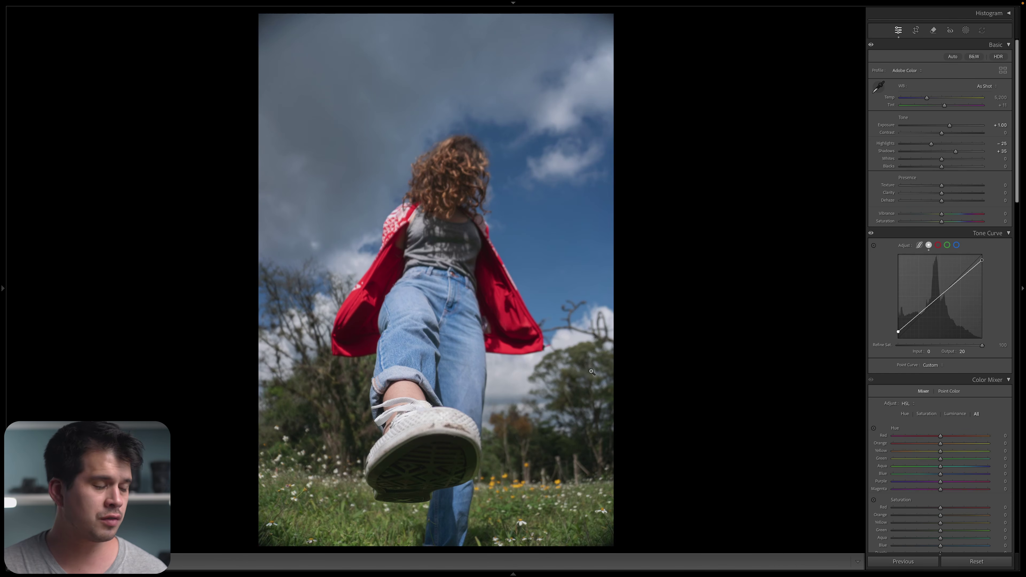
Add a shadow point to the tone curve at input 50, output 50, and compare the photo before and after.
click(917, 315)
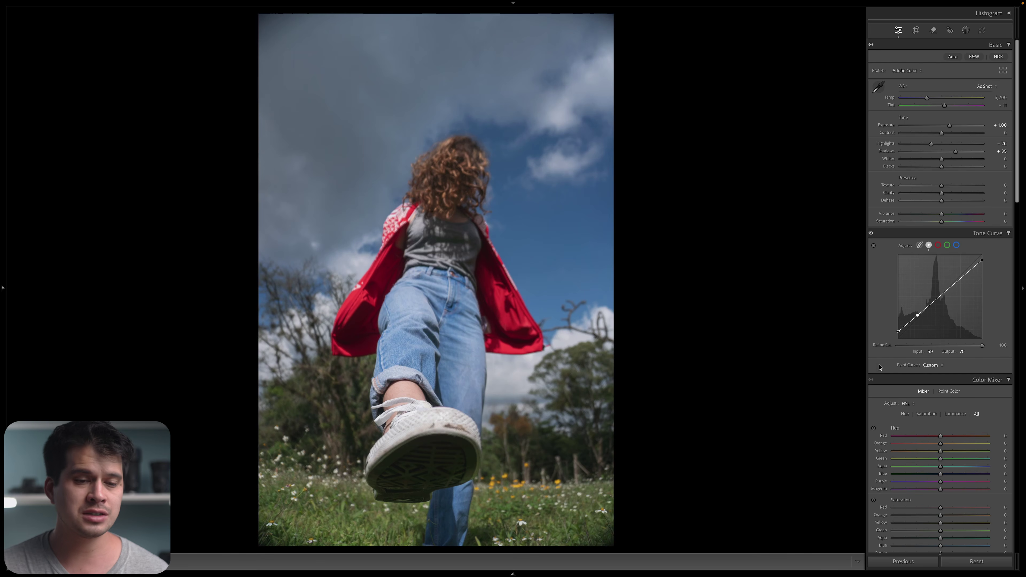
drag(918, 317, 915, 322)
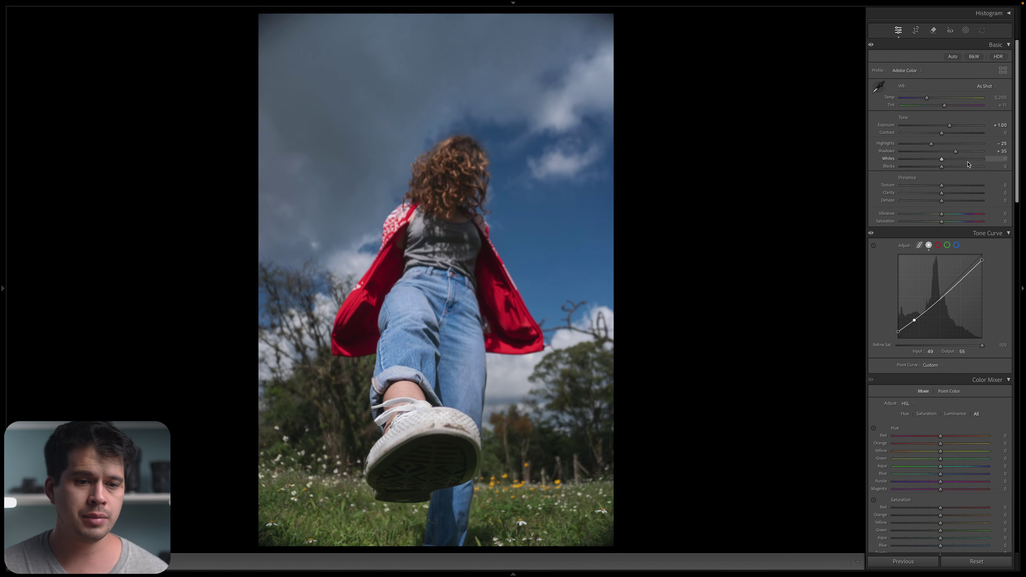
double_click(933, 349)
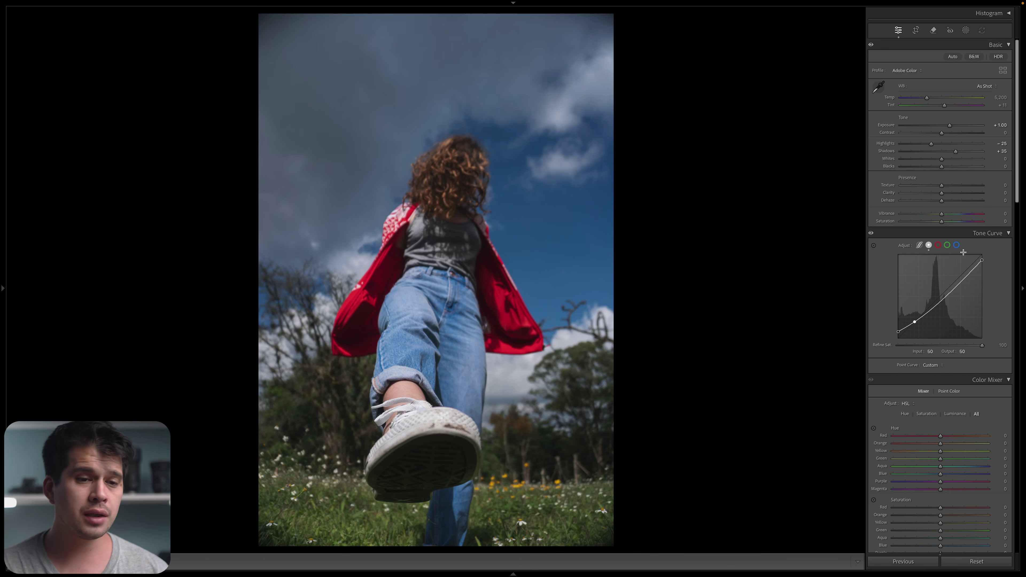
key(y)
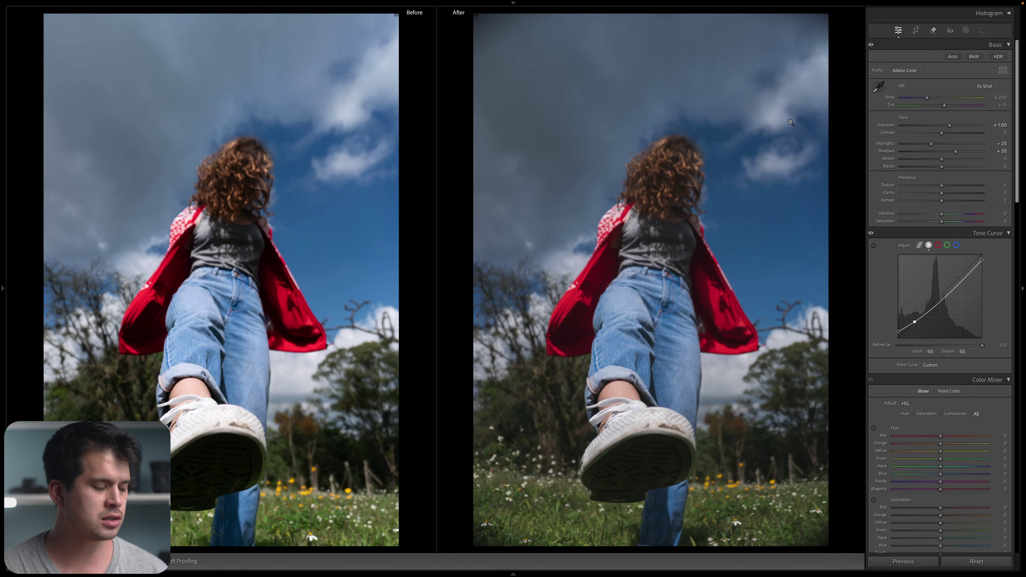
key(y)
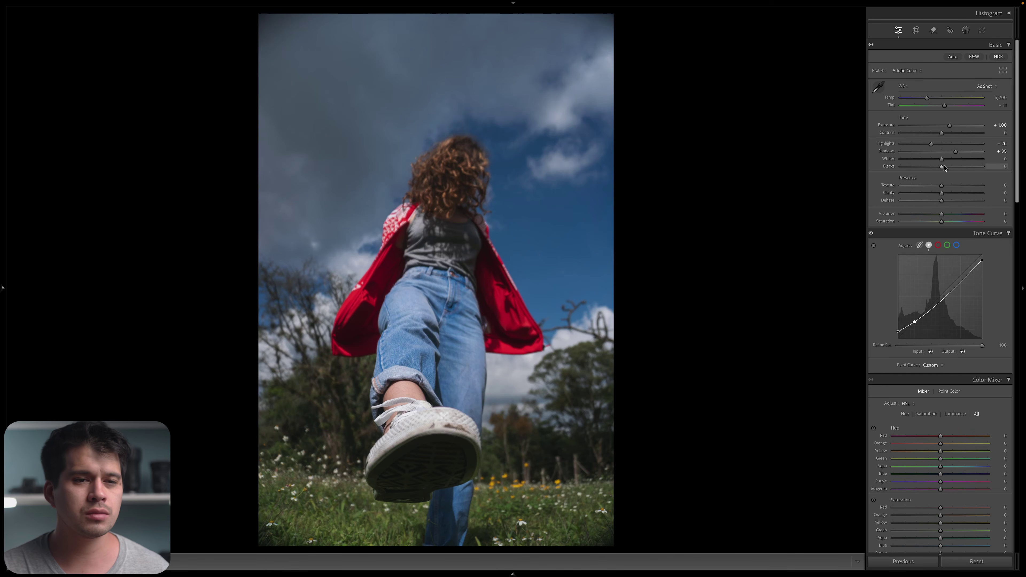
Set Blacks to -15 and compare the result with the original photo.
drag(943, 168, 938, 170)
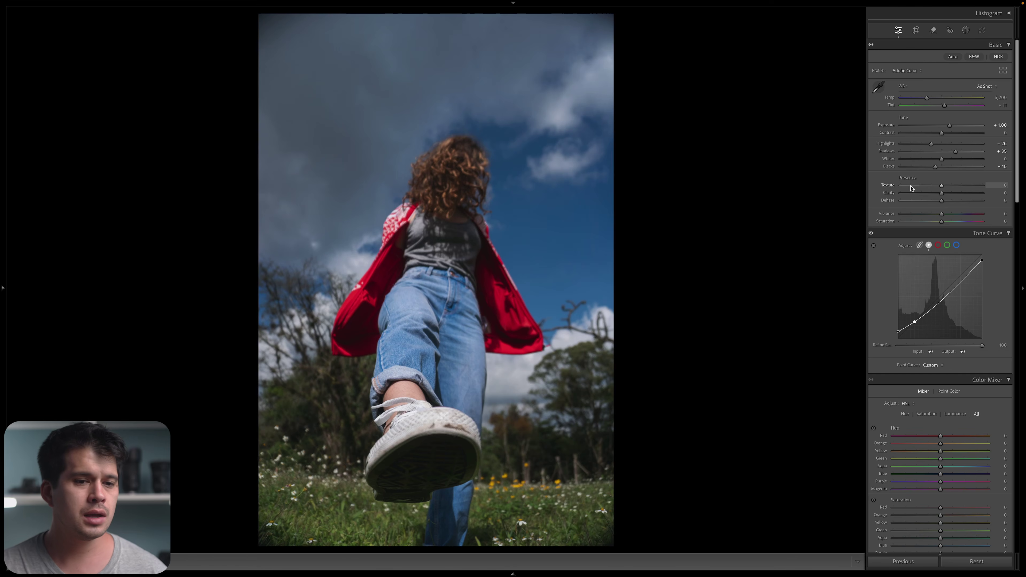
key(y)
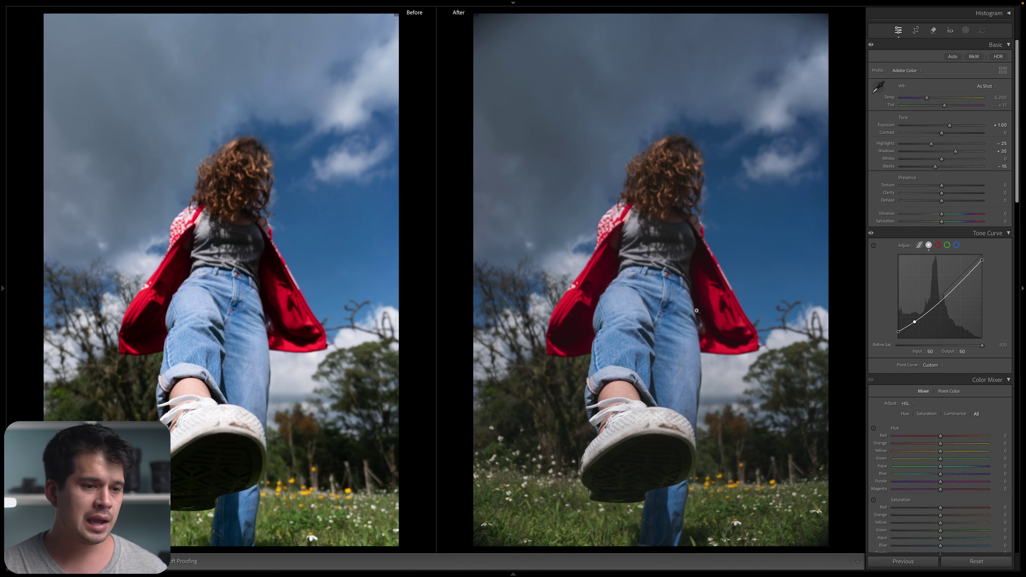
click(733, 325)
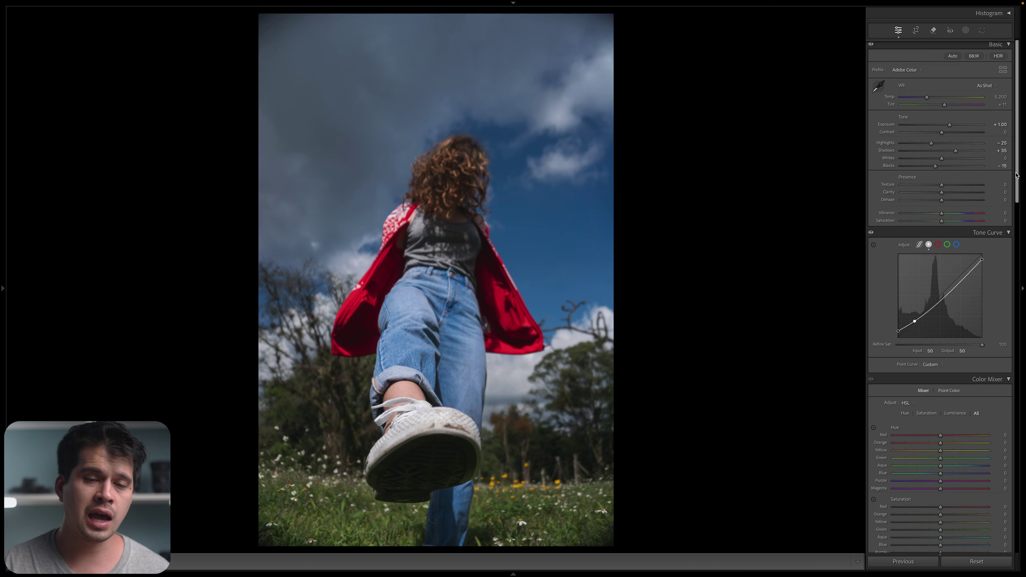
Apply a global color grade with hue 54 and saturation 25, and compare the photo before and after.
drag(1016, 175, 1024, 332)
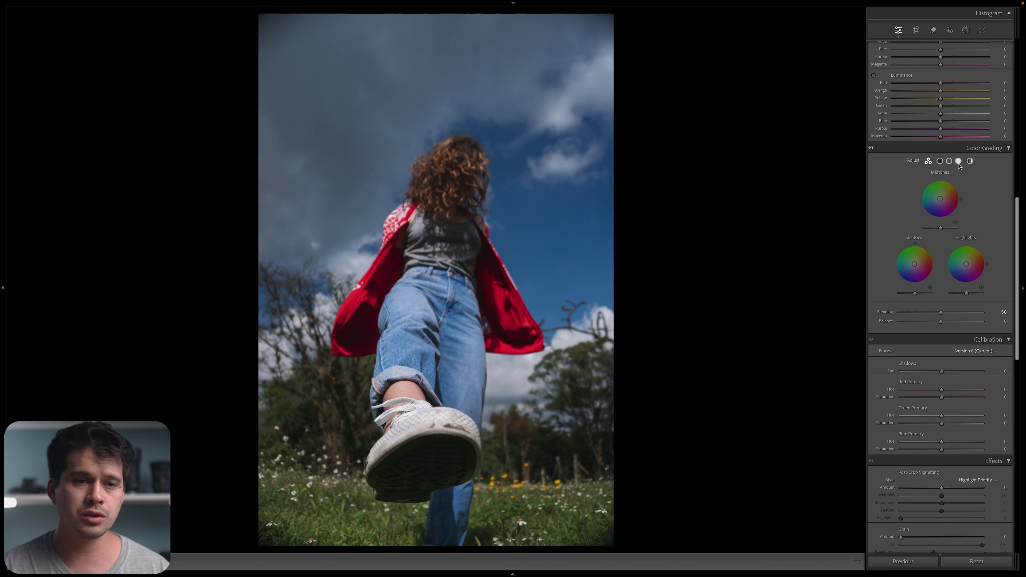
click(970, 161)
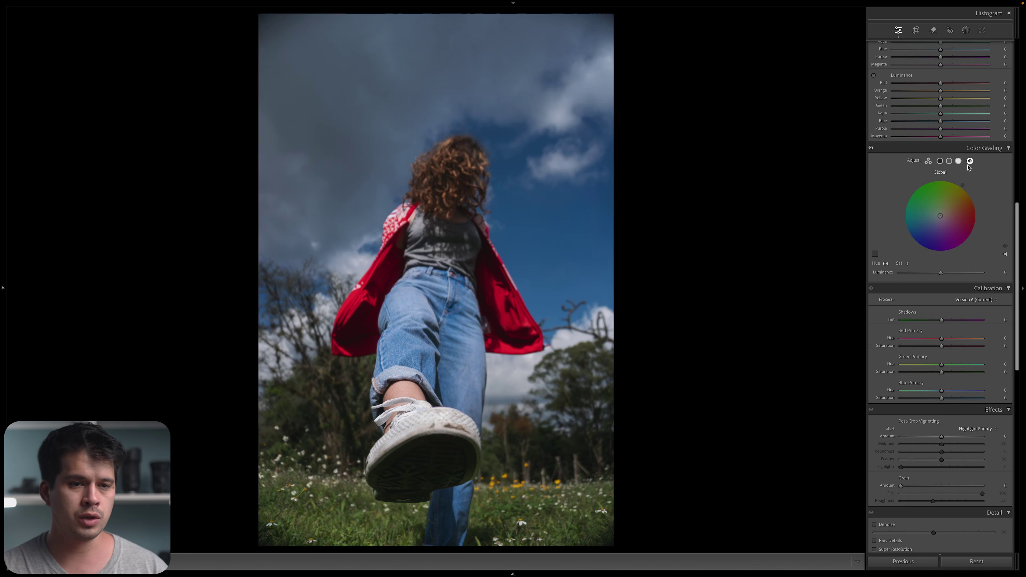
drag(940, 216, 958, 189)
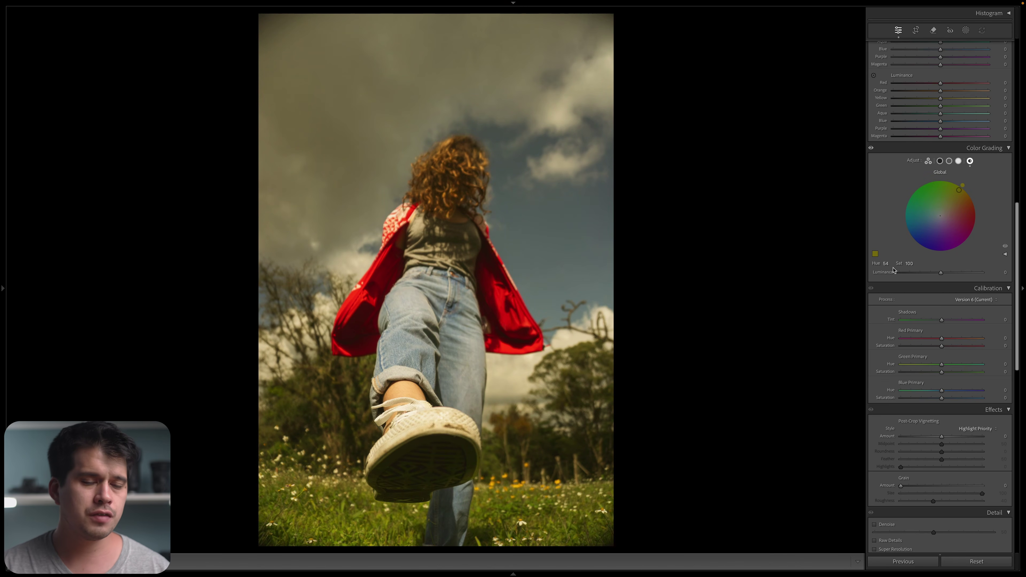
drag(909, 264, 884, 264)
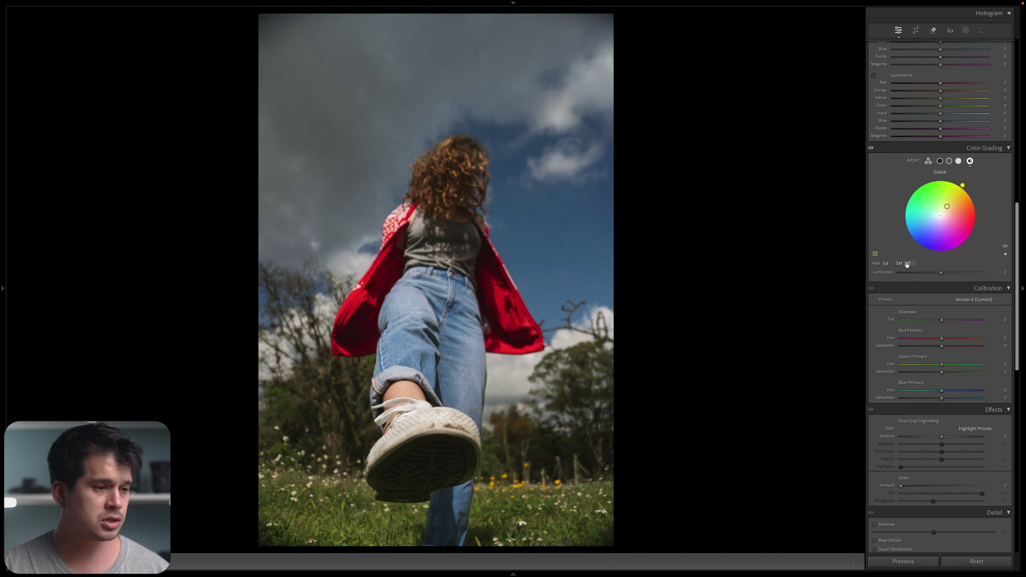
drag(907, 265, 907, 264)
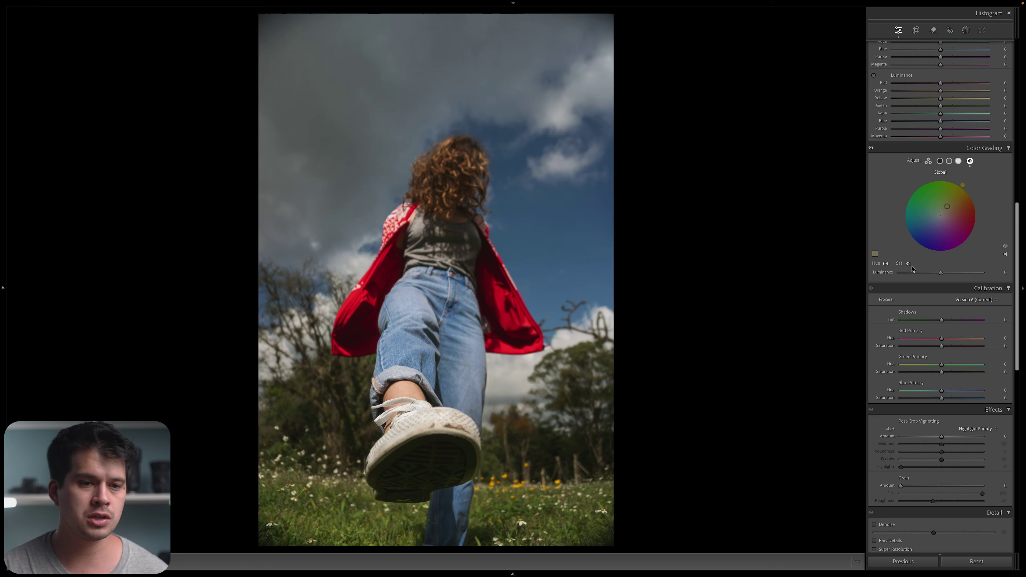
drag(912, 268, 906, 269)
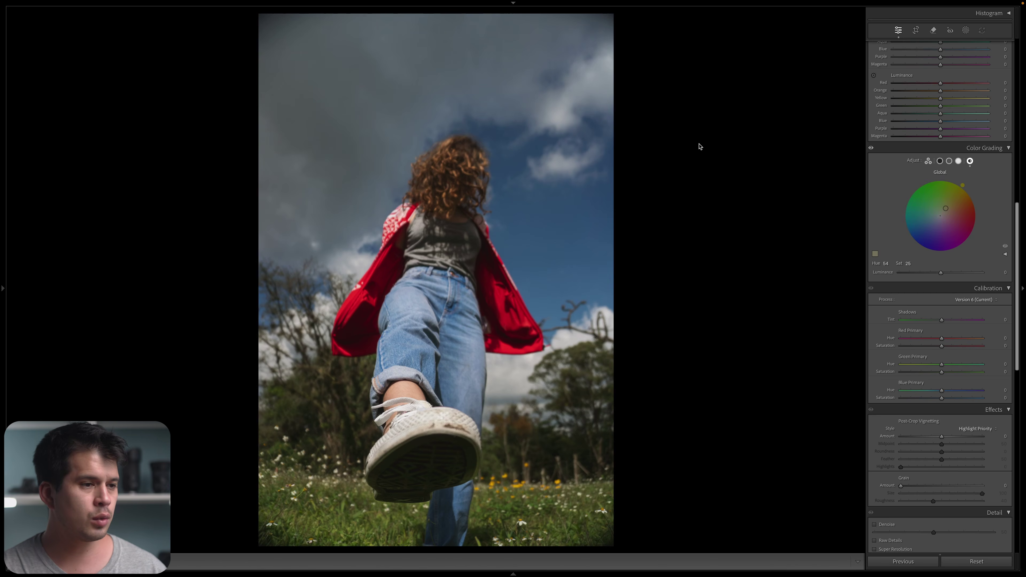
key(y)
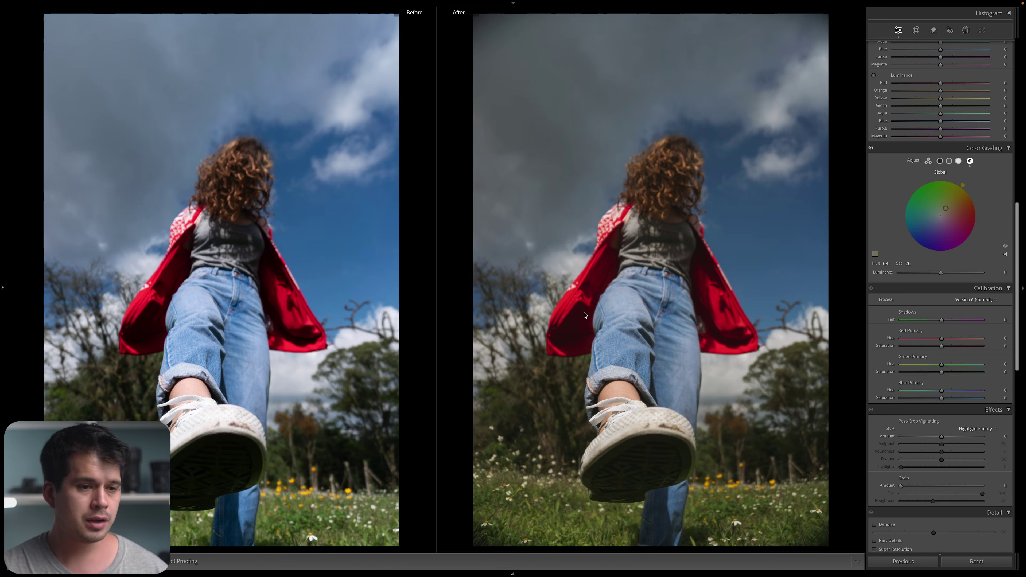
key(y)
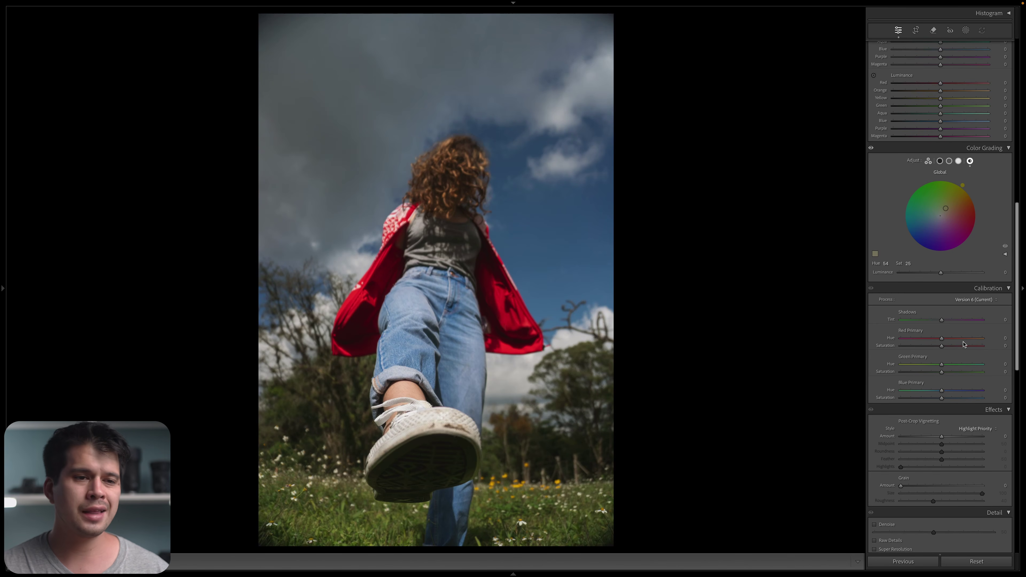
Apply a green color grade to the shadows with hue 87 and saturation 21, and compare the photo before and after.
click(939, 162)
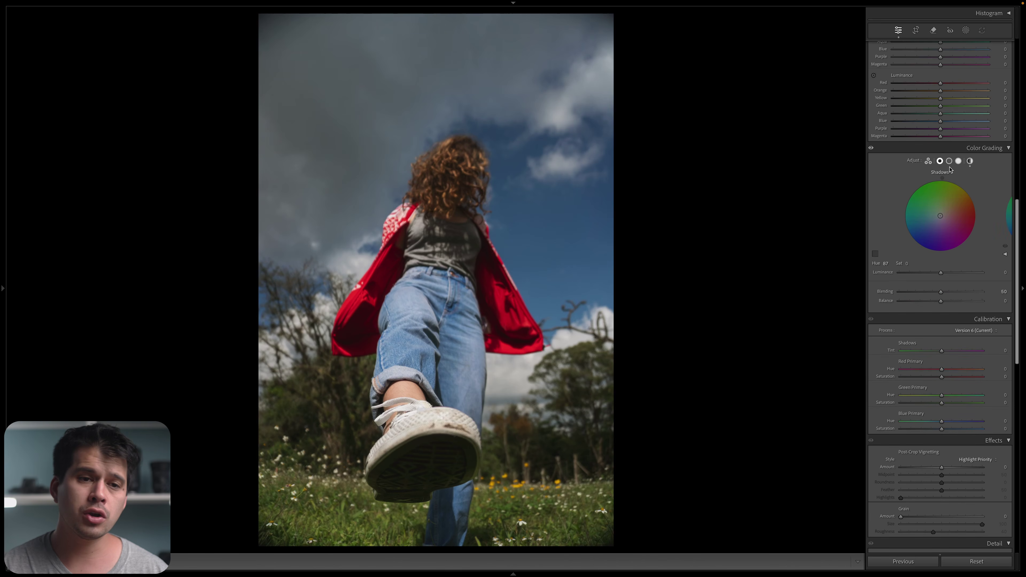
click(948, 161)
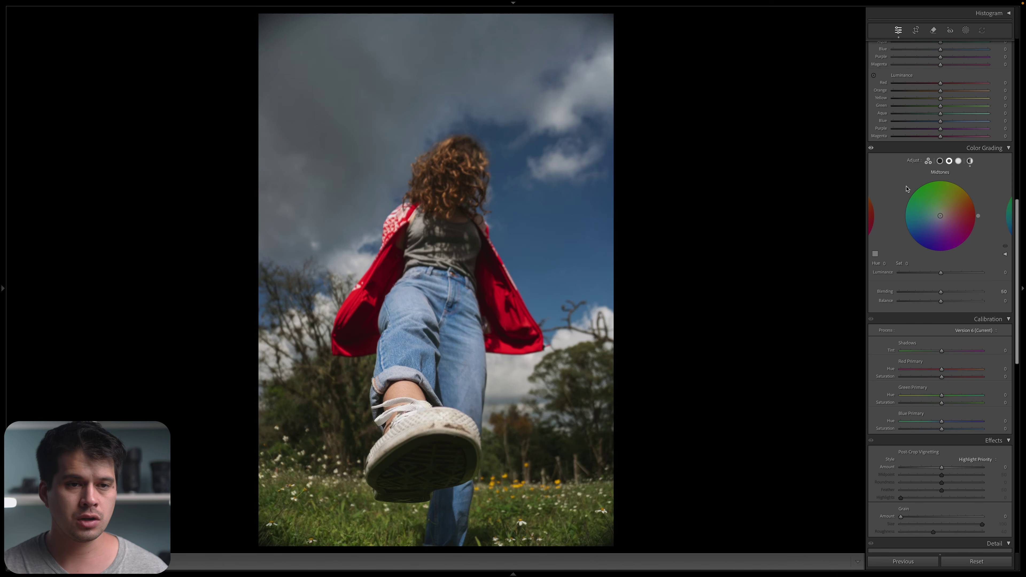
click(939, 161)
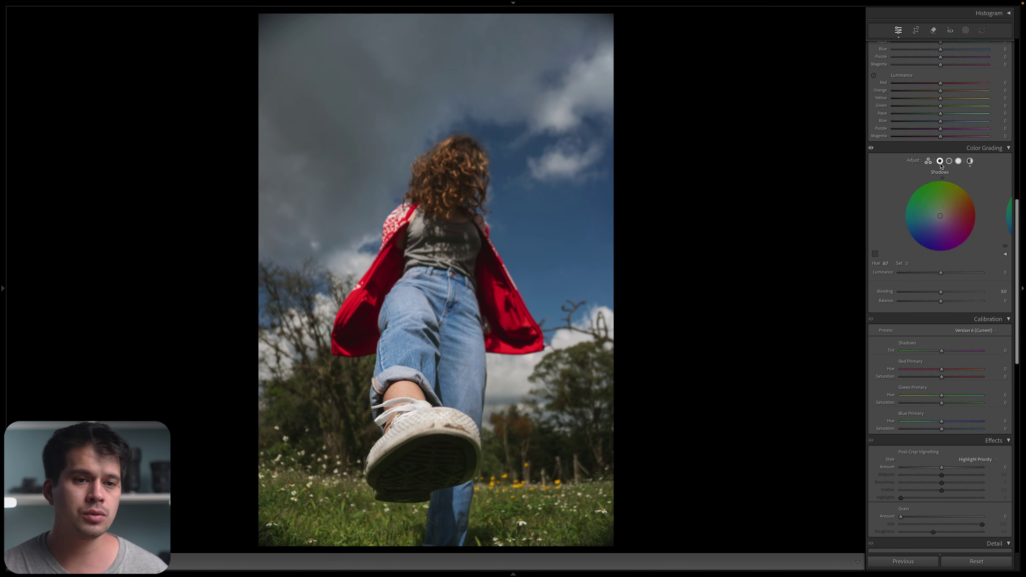
drag(940, 218, 941, 184)
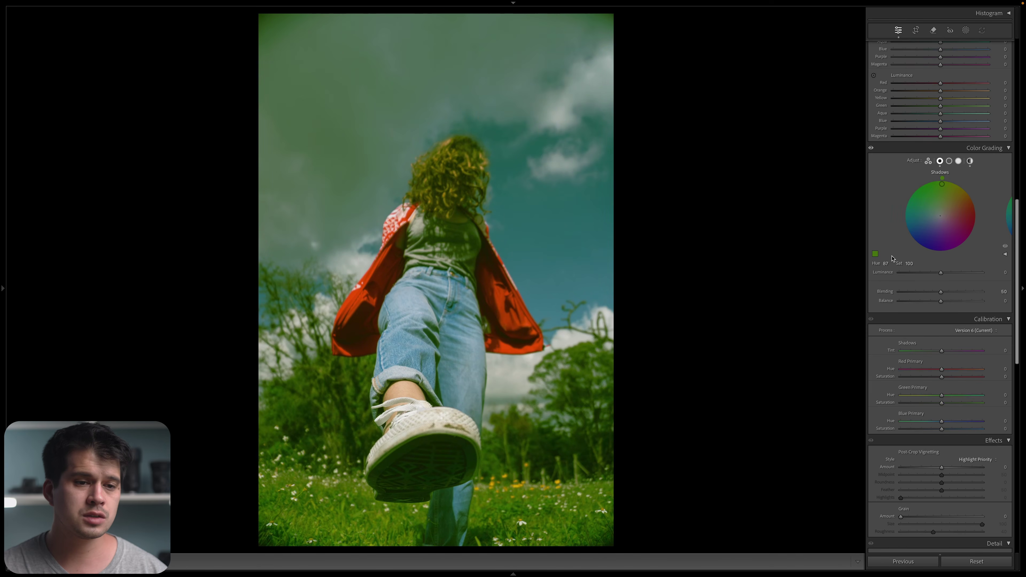
click(910, 263)
text(17)
key(Return)
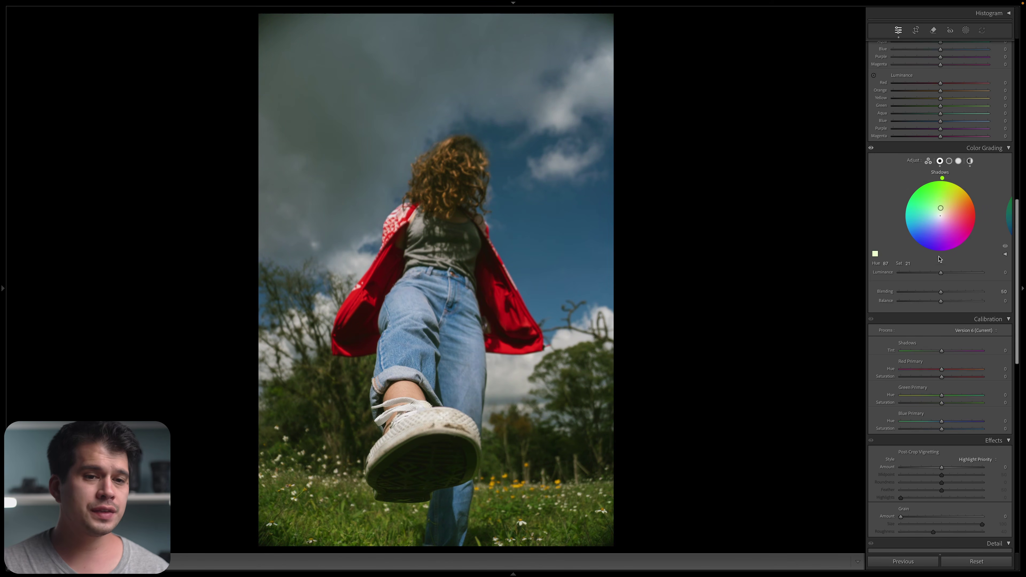
click(1005, 247)
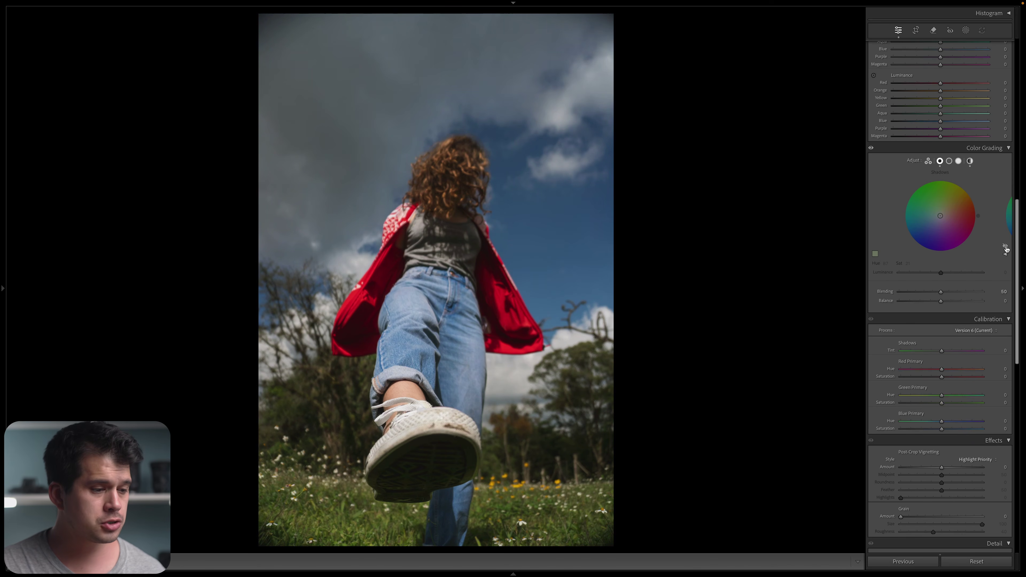
click(1005, 248)
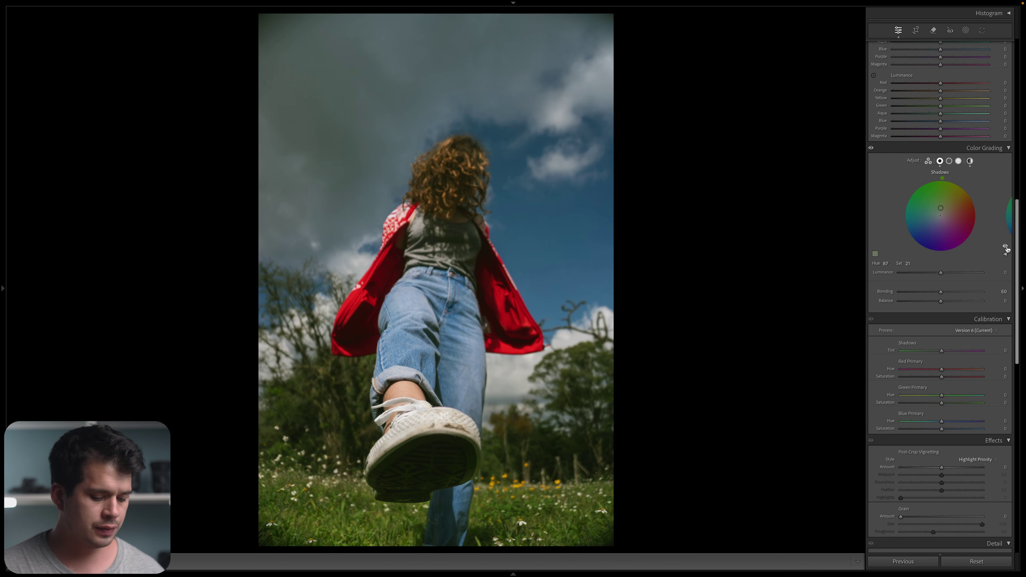
key(y)
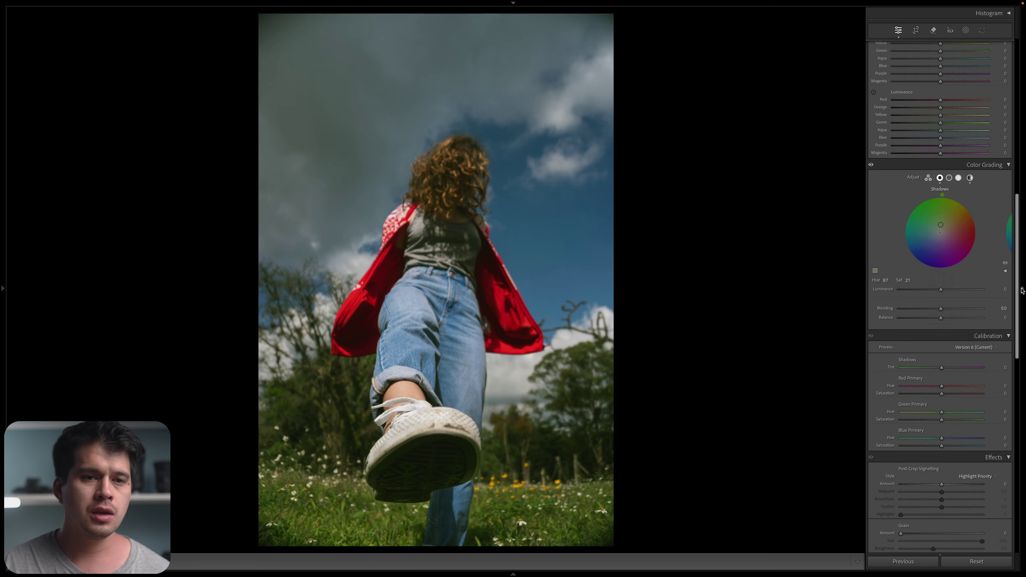
In the Color Mixer, set blue hue -10, saturation -20 and luminance -8, aqua saturation -10, and yellow and green saturation +10.
scroll(977, 242, up, 6)
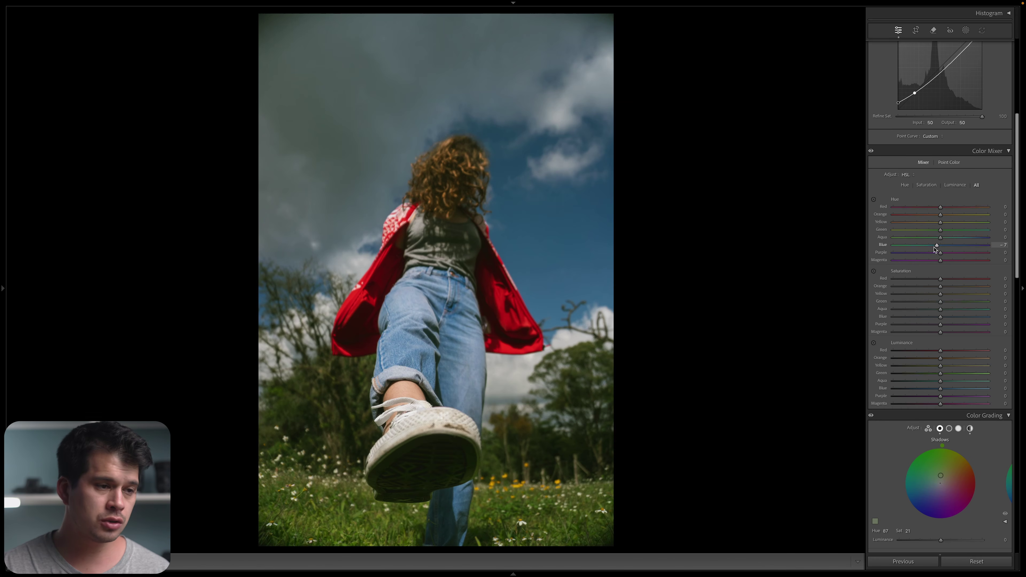
mouse_move(933, 249)
mouse_down()
mouse_move(897, 250)
mouse_move(933, 251)
mouse_up()
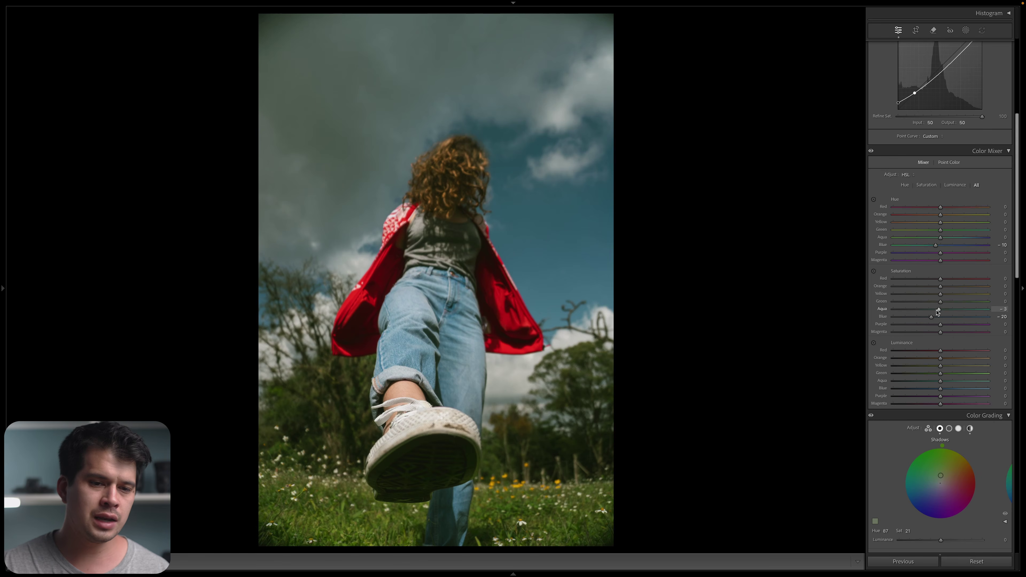
drag(934, 312, 933, 312)
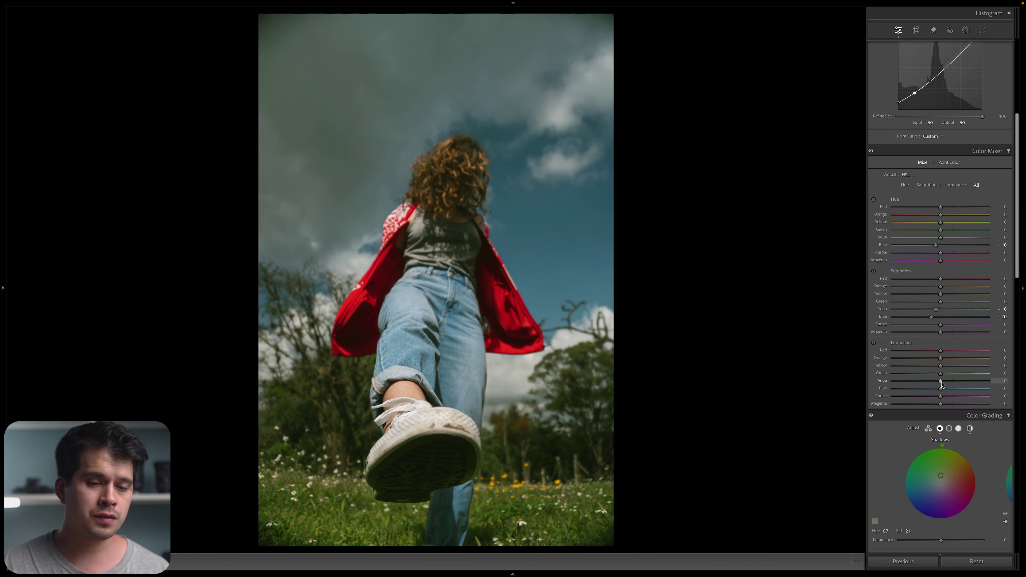
mouse_move(939, 388)
mouse_down()
mouse_move(923, 389)
mouse_move(934, 389)
mouse_up()
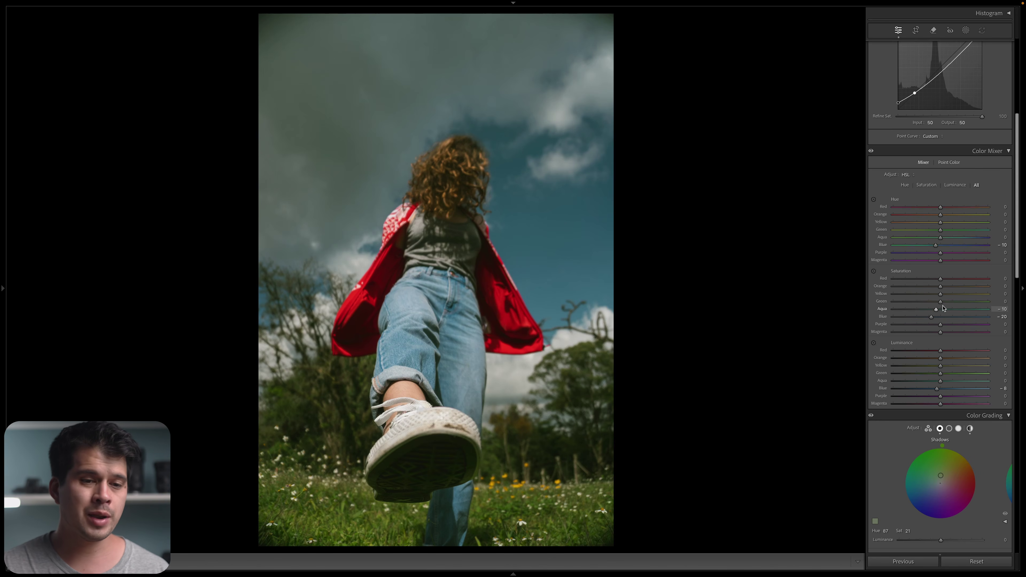
drag(940, 301, 874, 305)
drag(936, 301, 908, 308)
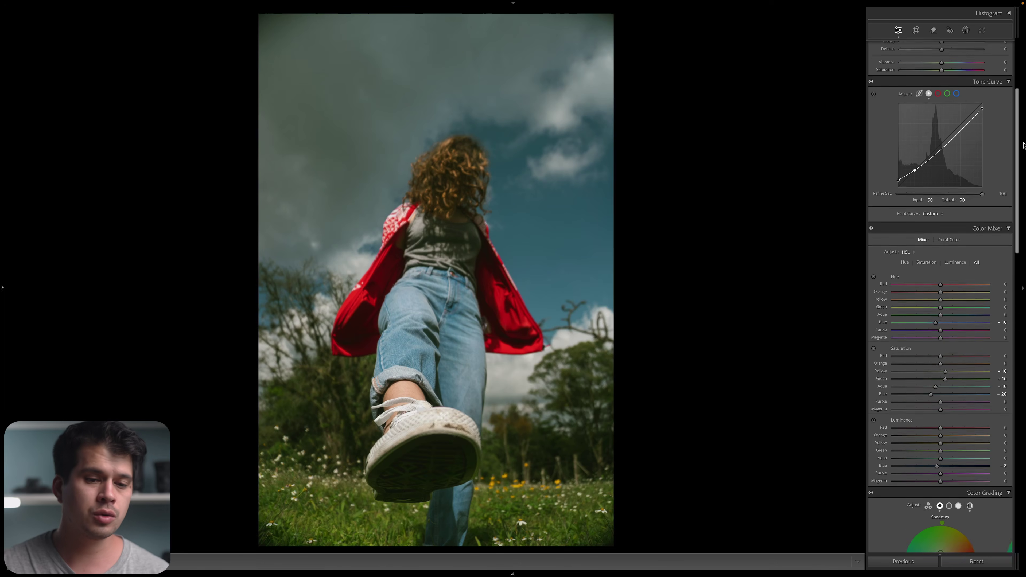
Add film grain at amount 100 and size 100, examine it up close, and reduce the amount to 35.
drag(1023, 146, 1010, 330)
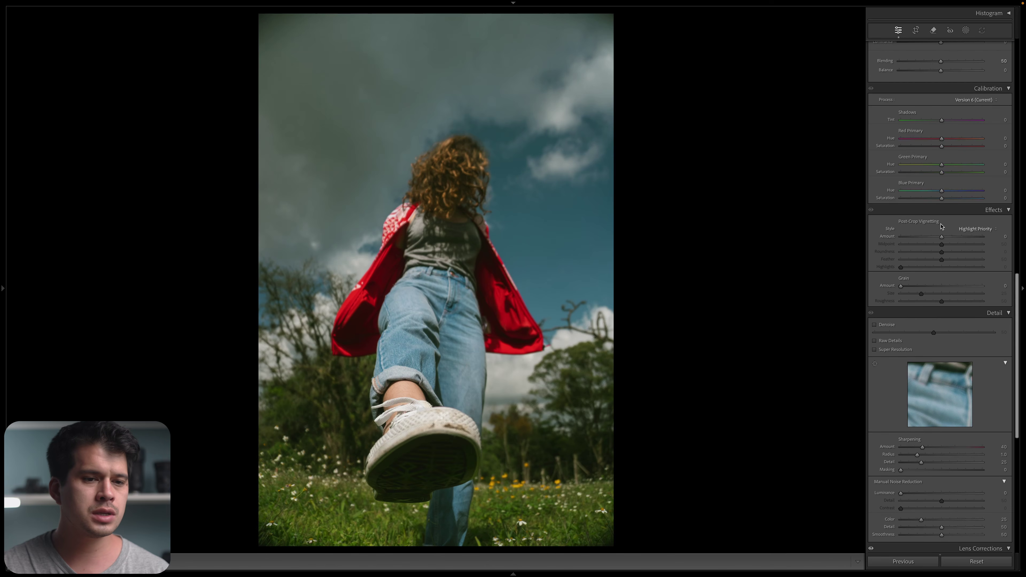
drag(901, 285, 990, 290)
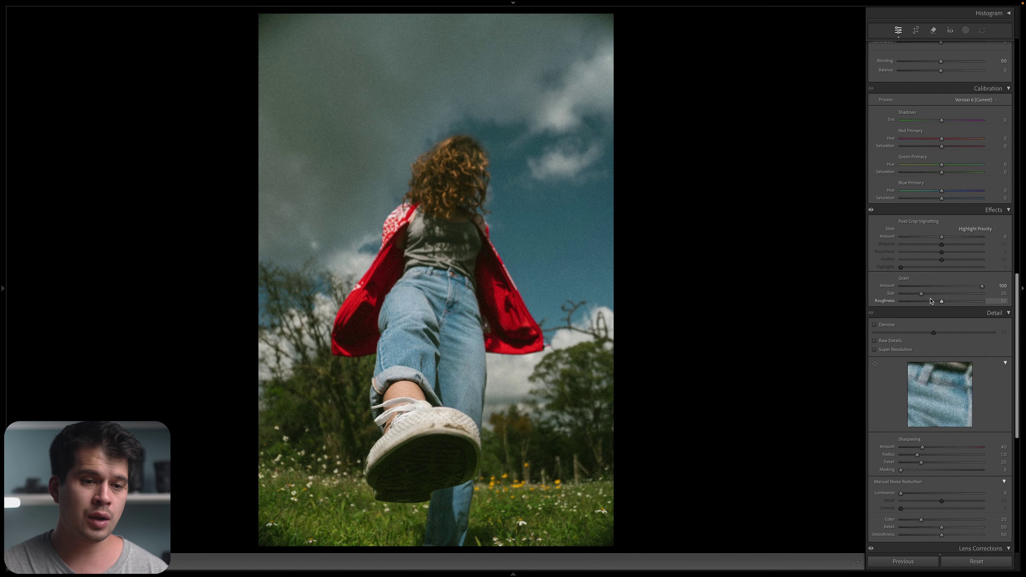
drag(921, 294, 924, 295)
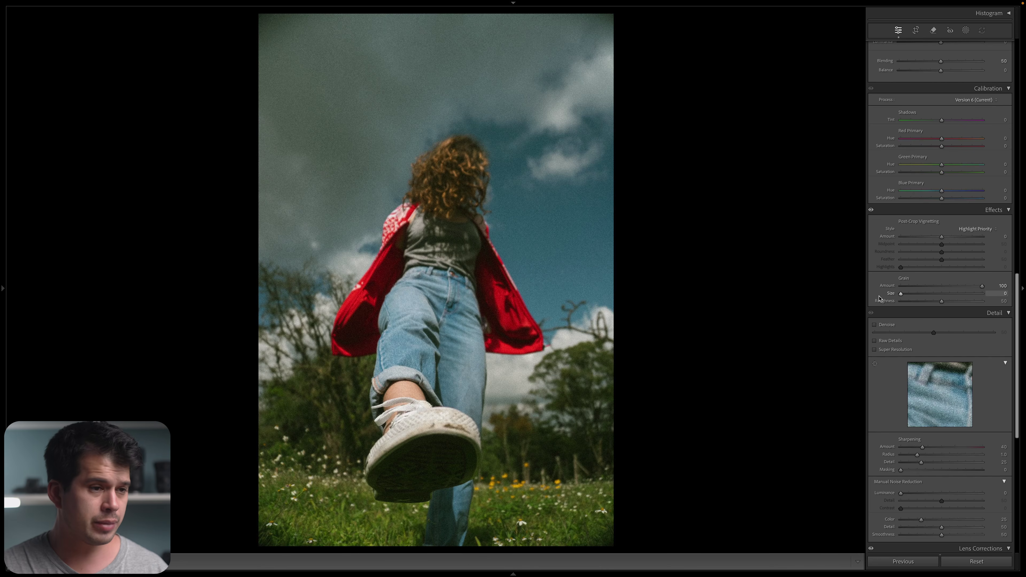
text(100)
key(Return)
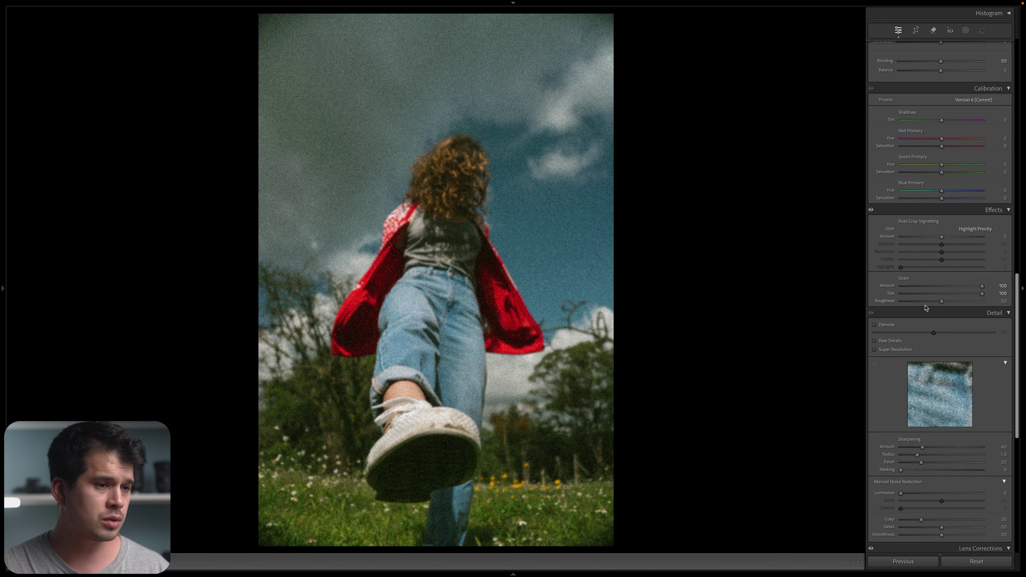
key(z)
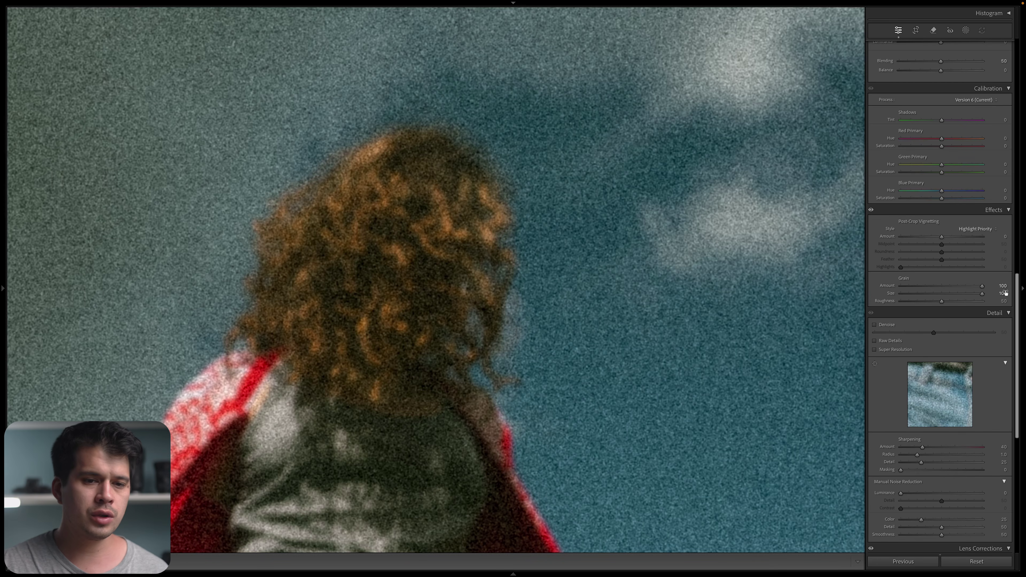
drag(982, 286, 929, 290)
key(z)
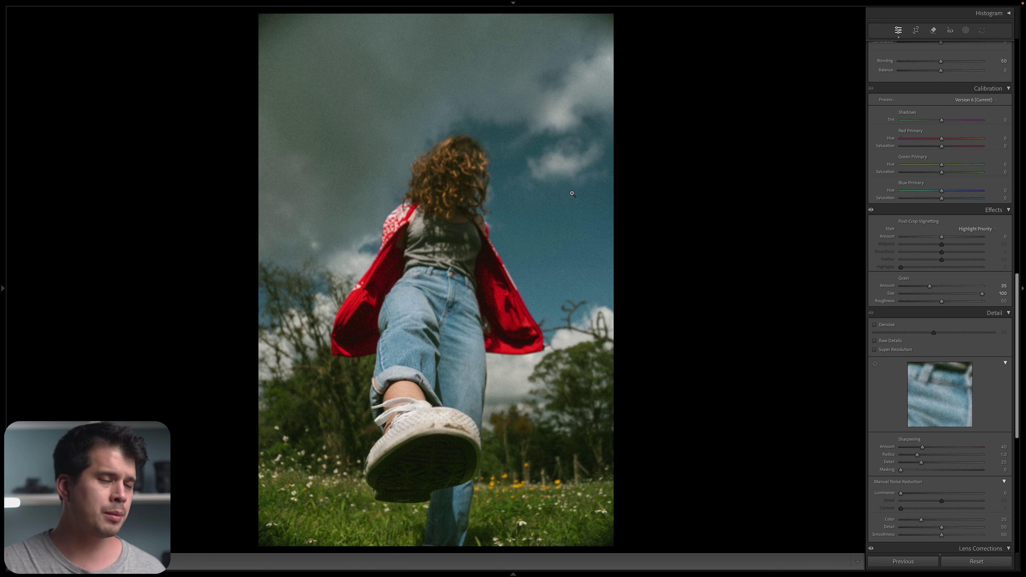
Inspect the grain in the sky and hair, try a roughness of 100, and settle the grain roughness at 40.
click(581, 182)
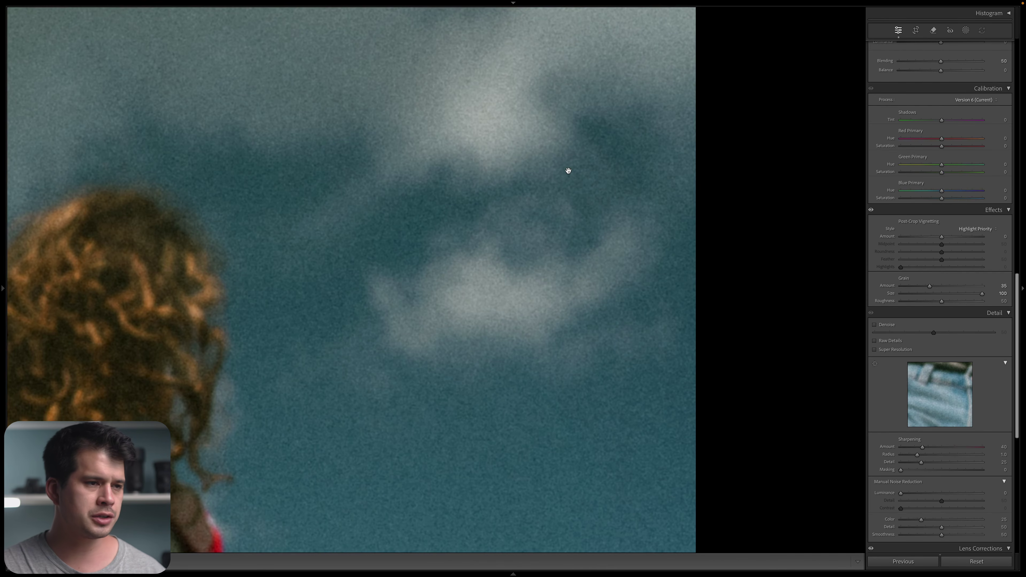
drag(568, 170, 572, 232)
drag(480, 274, 531, 137)
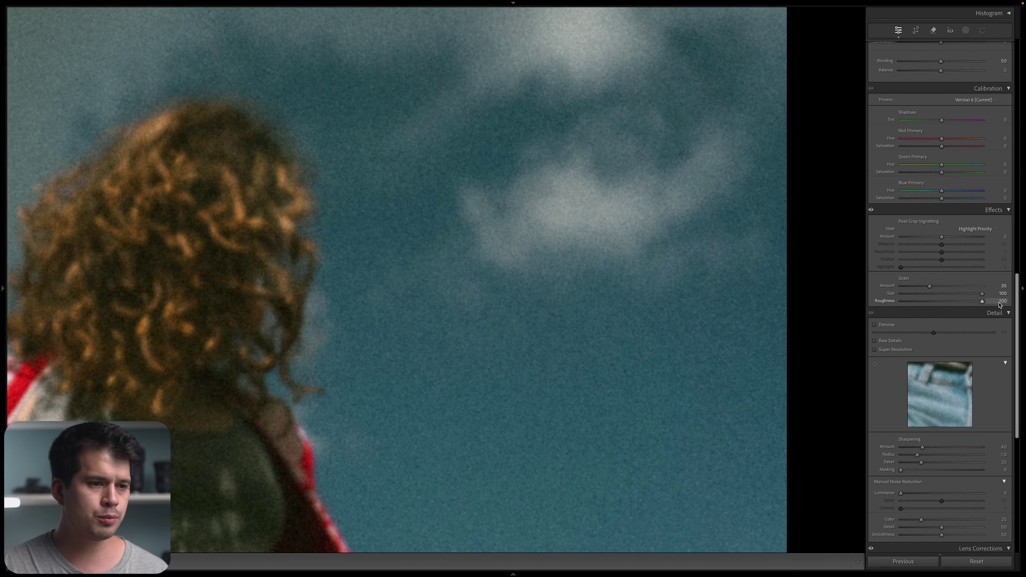
click(627, 284)
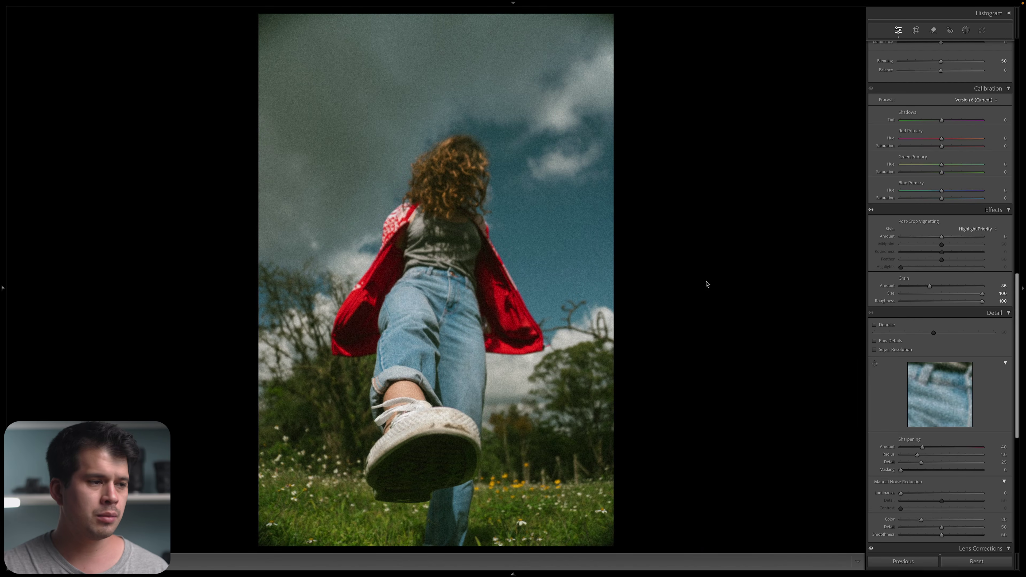
click(942, 301)
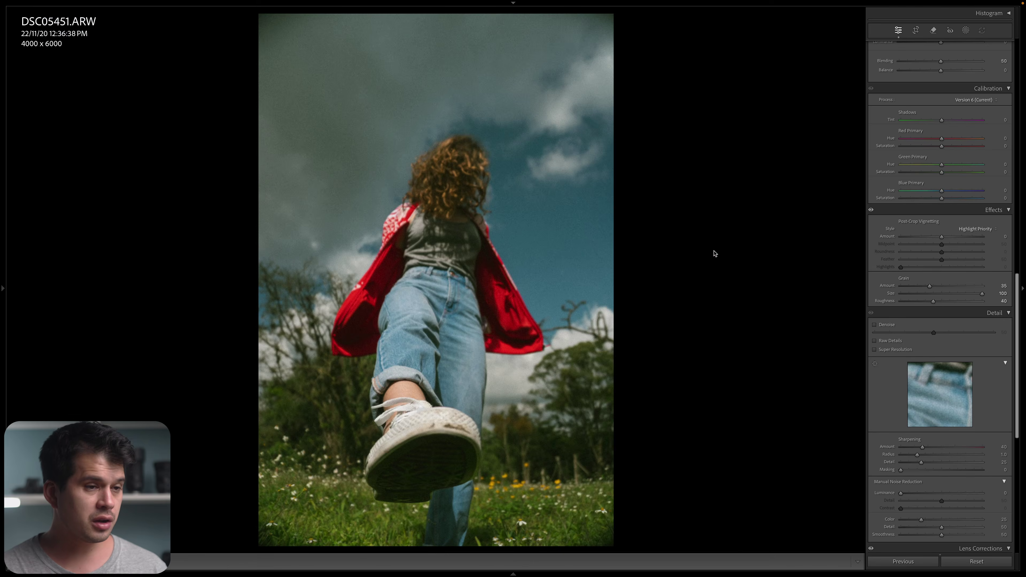
Compare the portrait with its original side by side and copy its develop settings using the Default subset.
key(y)
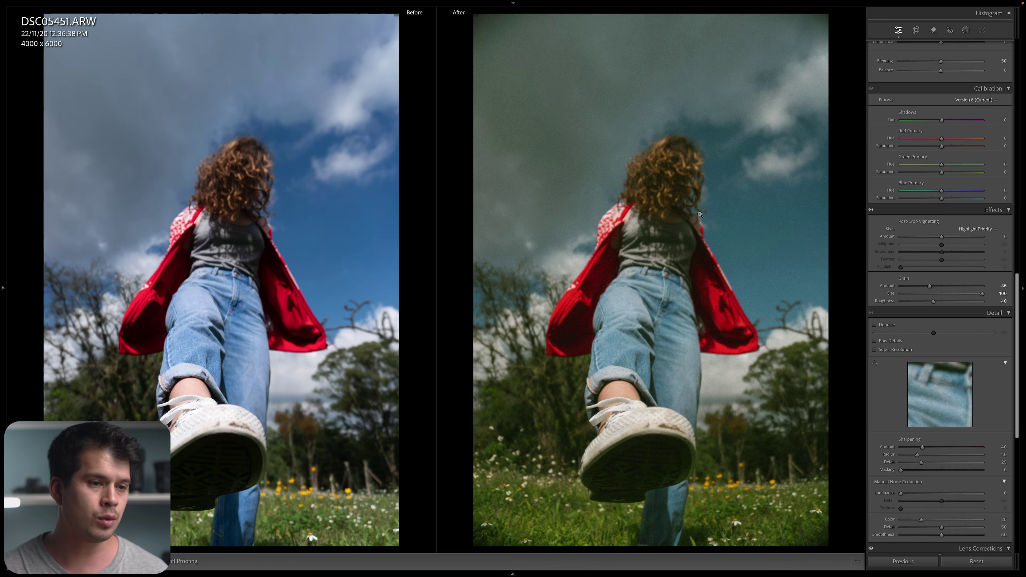
right_click(689, 214)
mouse_move(695, 223)
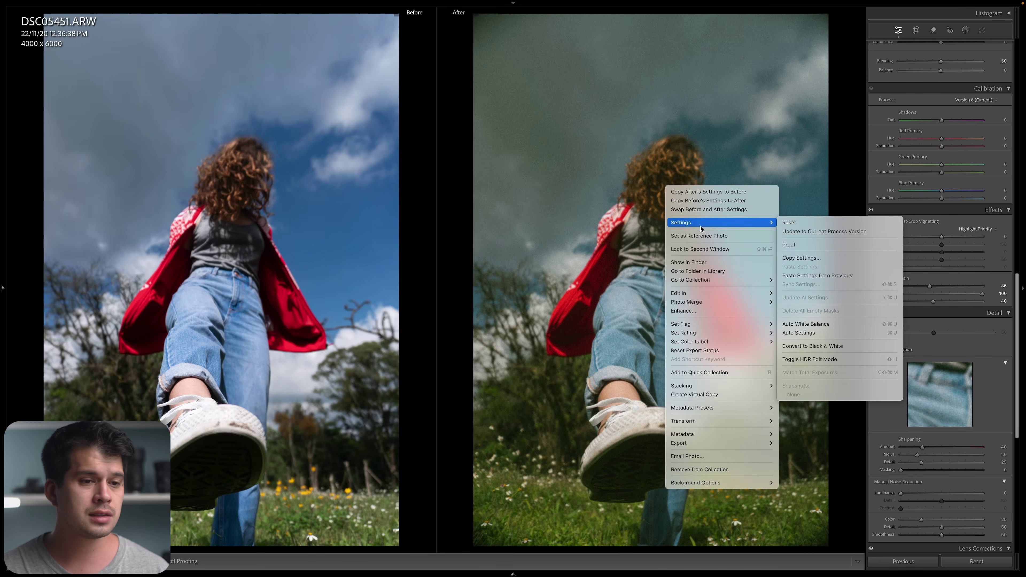
click(828, 257)
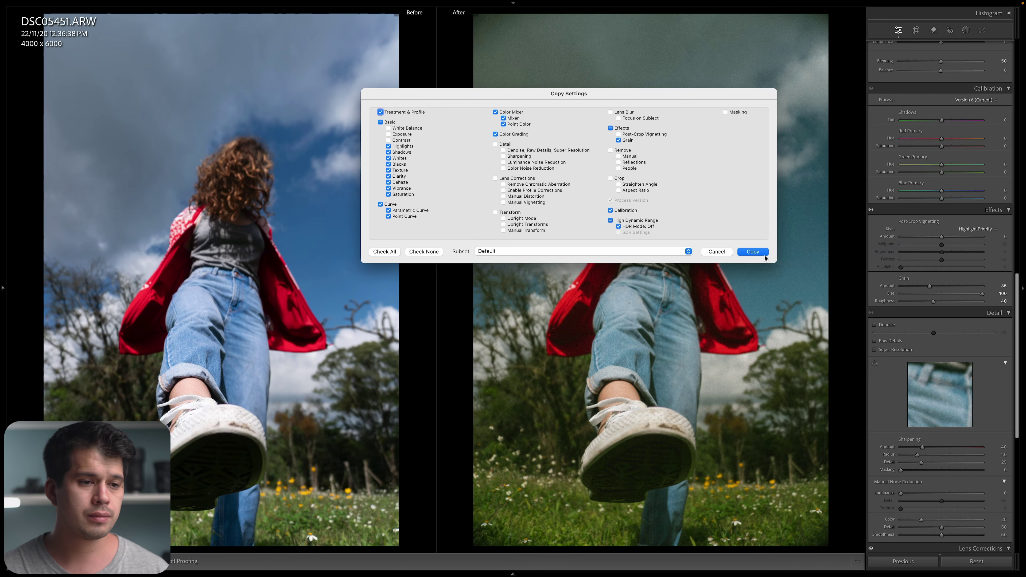
click(754, 253)
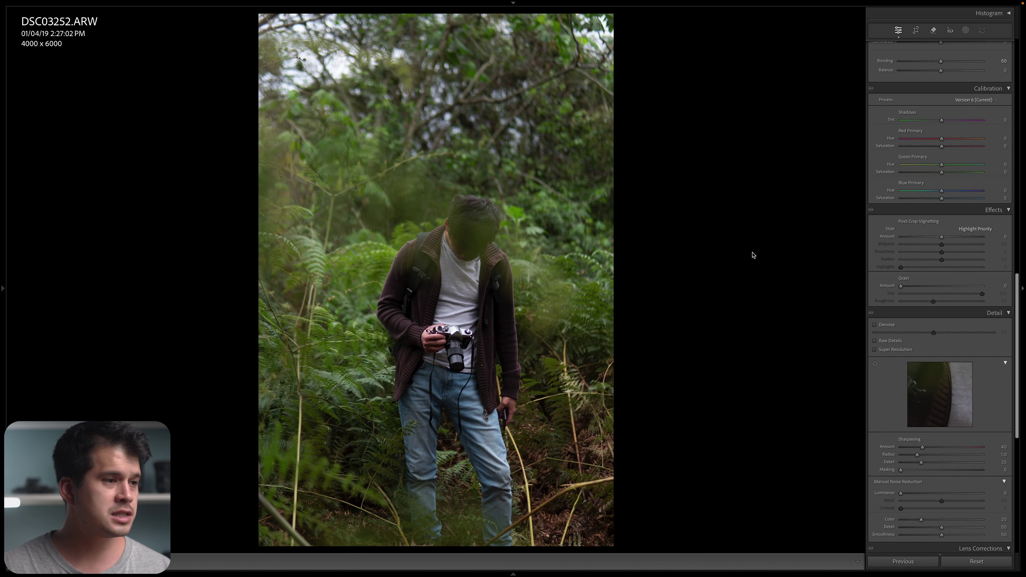
Paste the copied settings onto forest portrait DSC03252.ARW and compare it with the original in full and up close on the camera and cardigan.
right_click(533, 144)
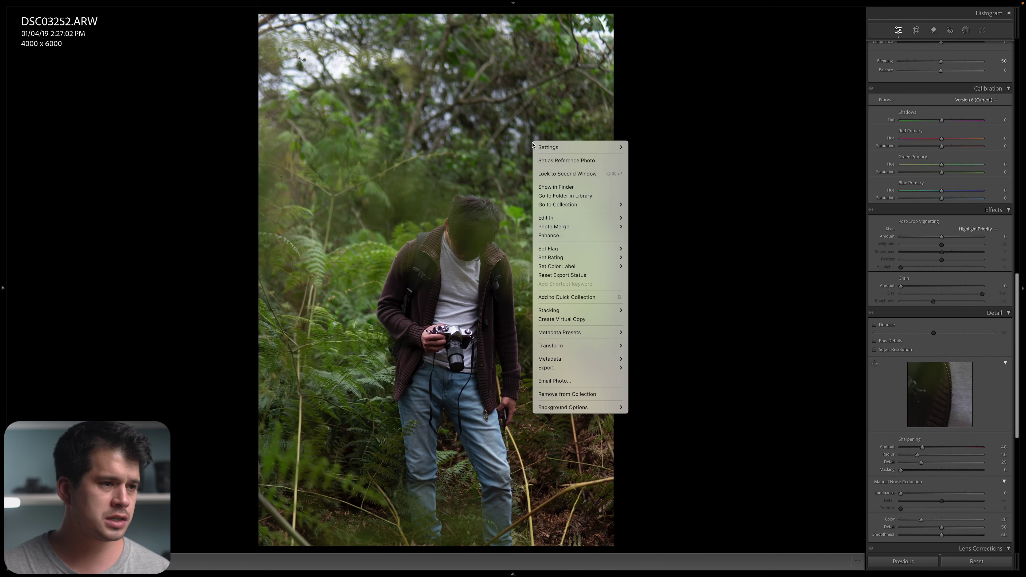
mouse_move(534, 147)
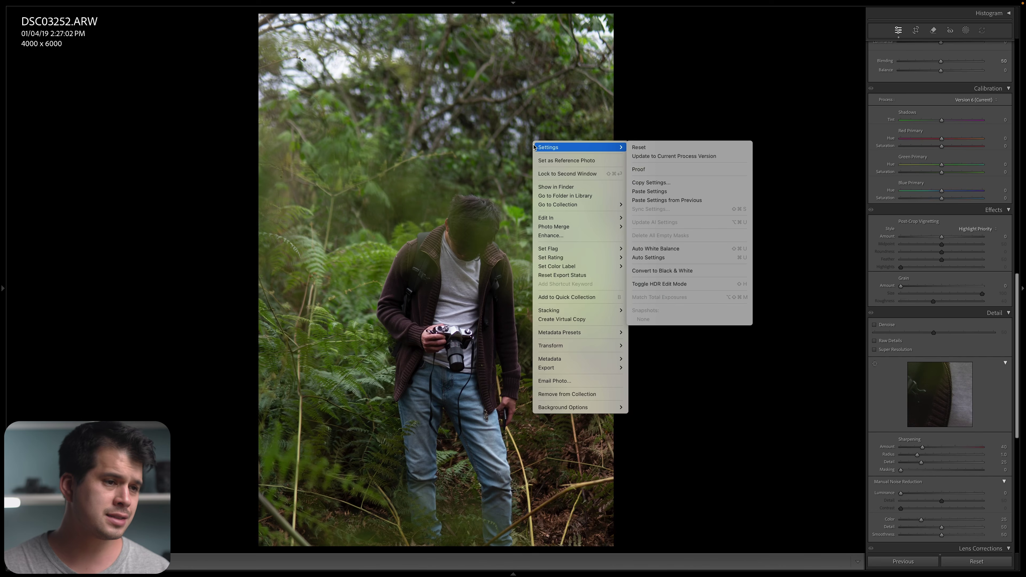
click(705, 191)
key(y)
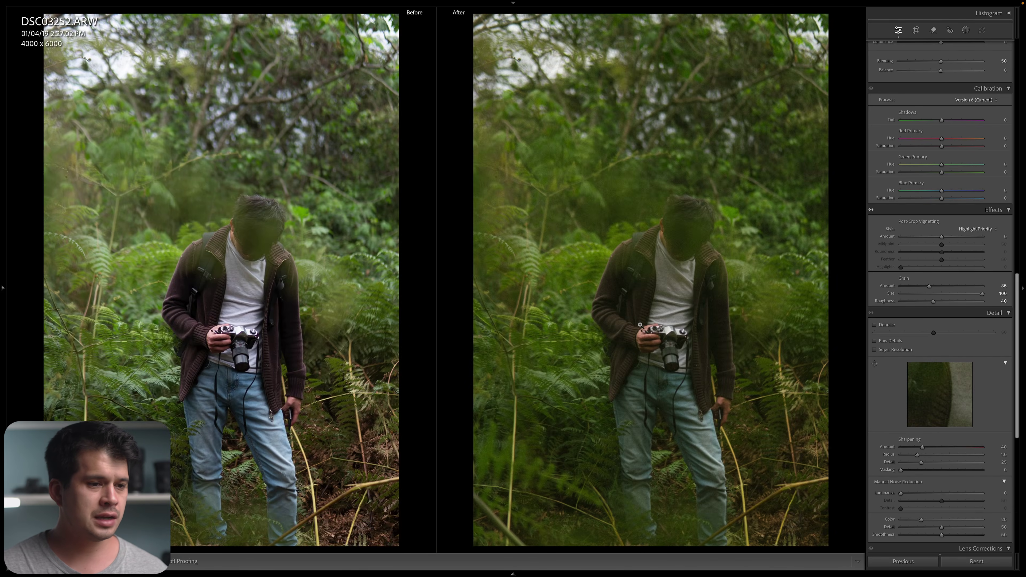
click(678, 343)
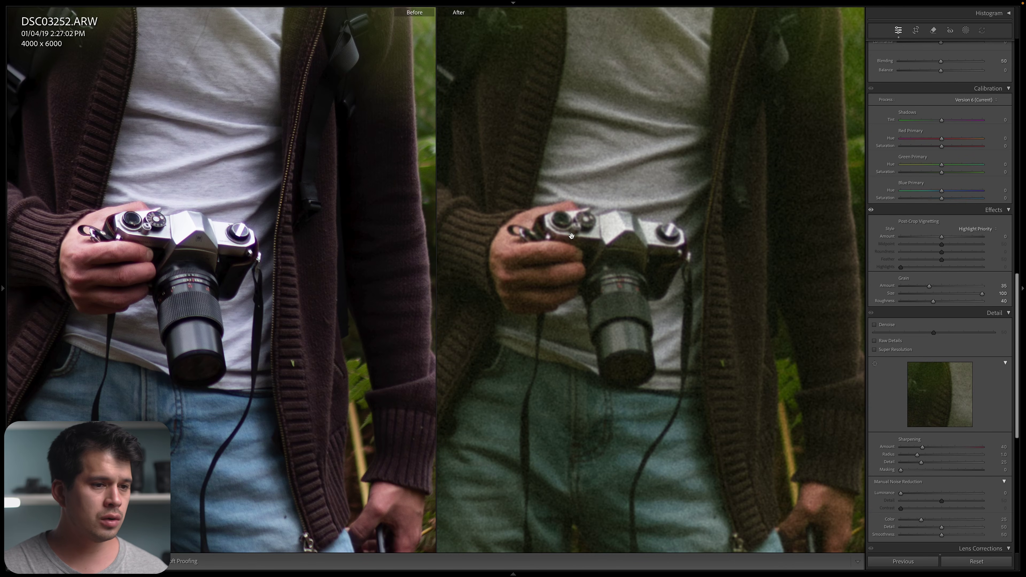
drag(571, 236, 753, 303)
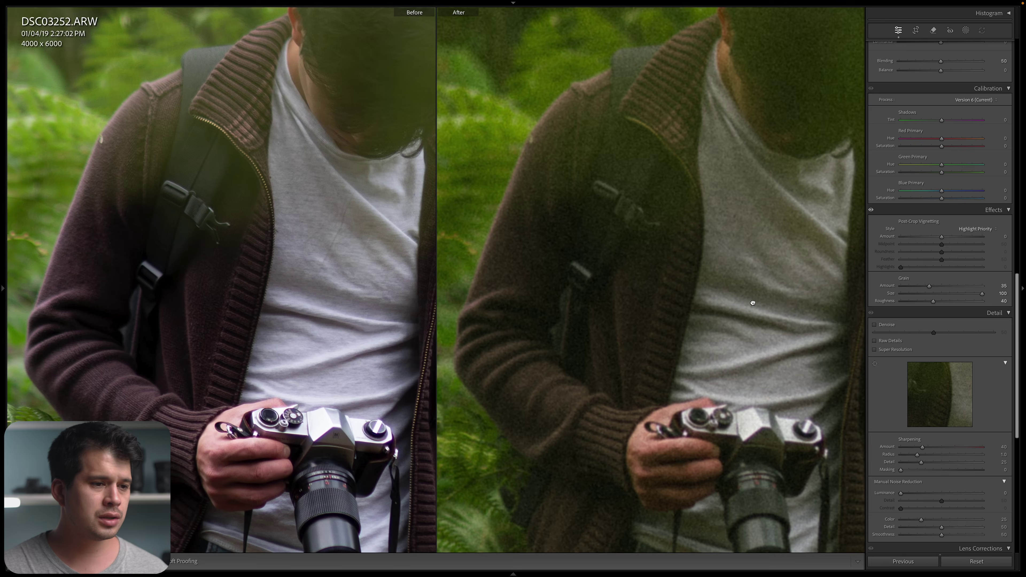
click(693, 313)
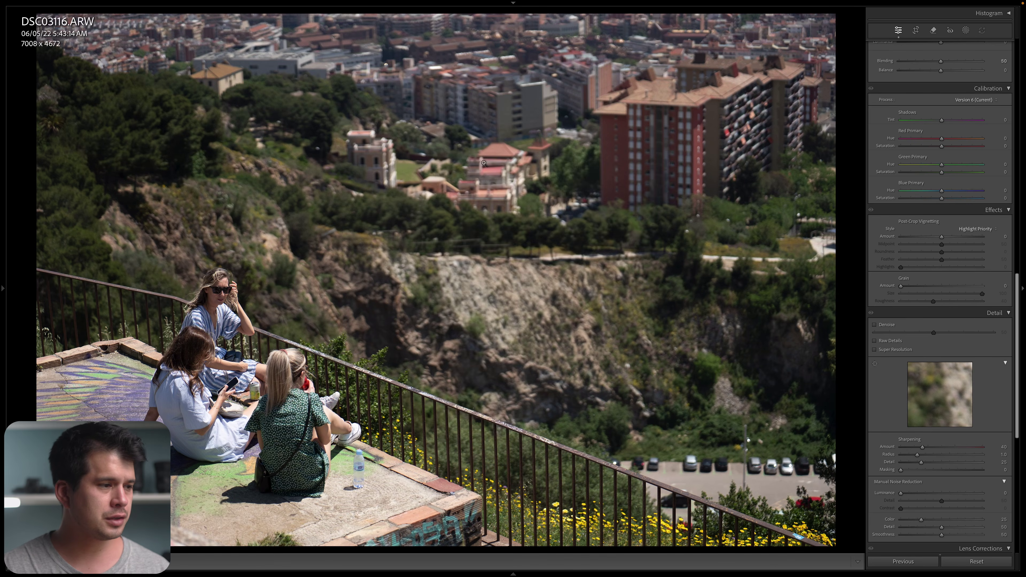
Paste the copied settings onto the city overlook photo DSC03116.ARW and view it with the side panels hidden.
right_click(436, 154)
mouse_move(480, 159)
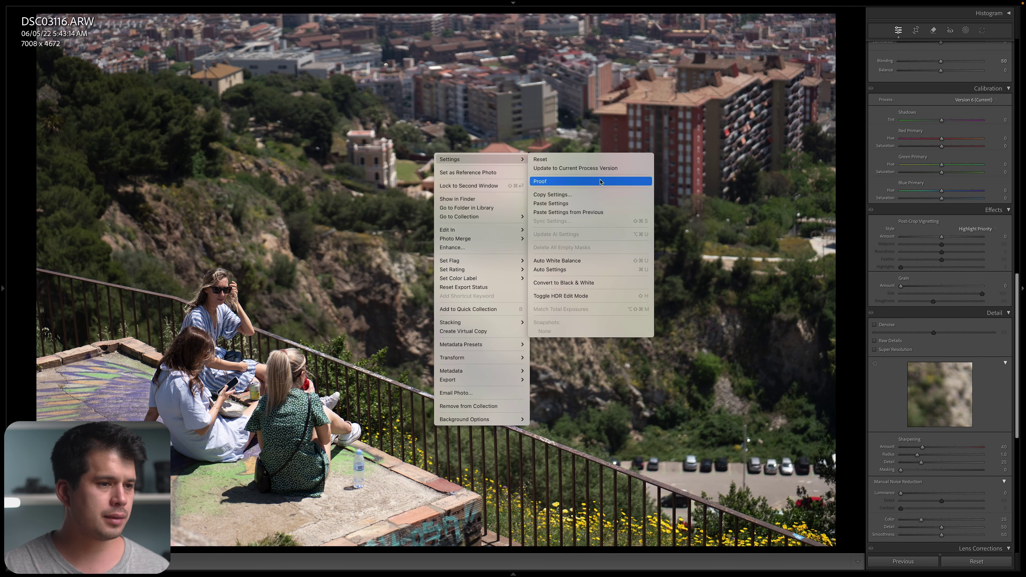
click(598, 202)
key(Tab)
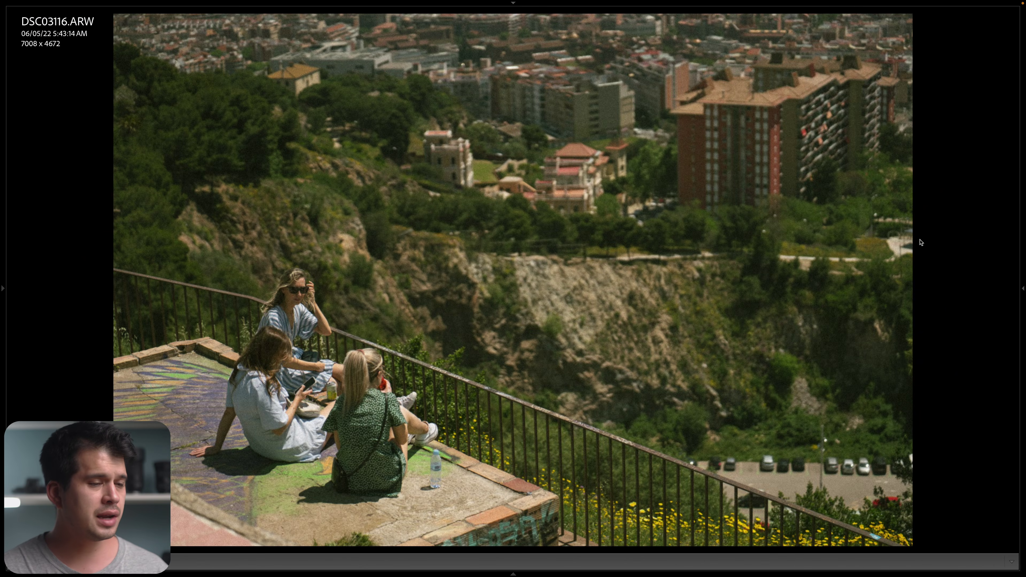
Compare the overlook photo with its original side by side, in full and up close on the trees and the three women.
key(y)
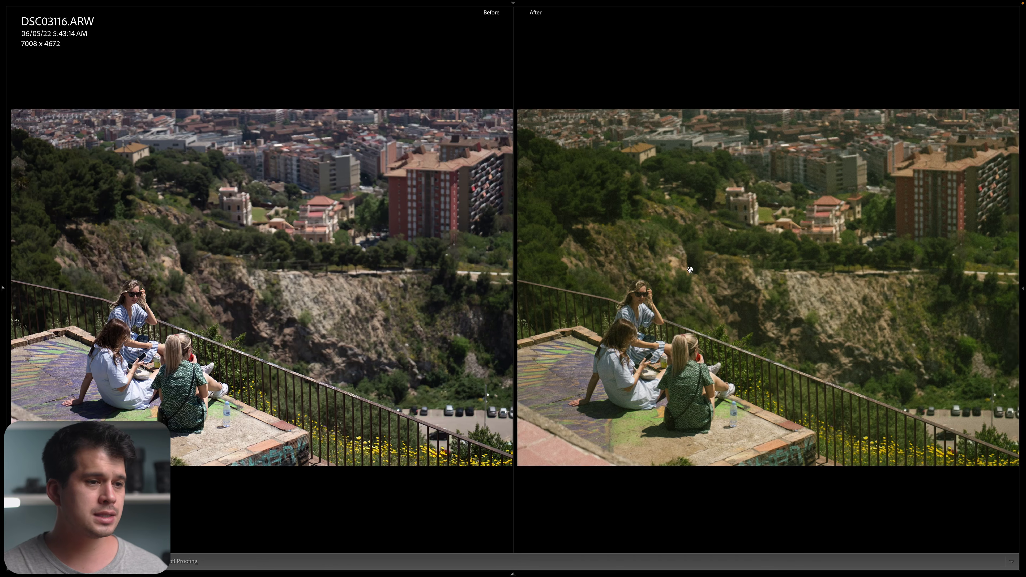
click(591, 174)
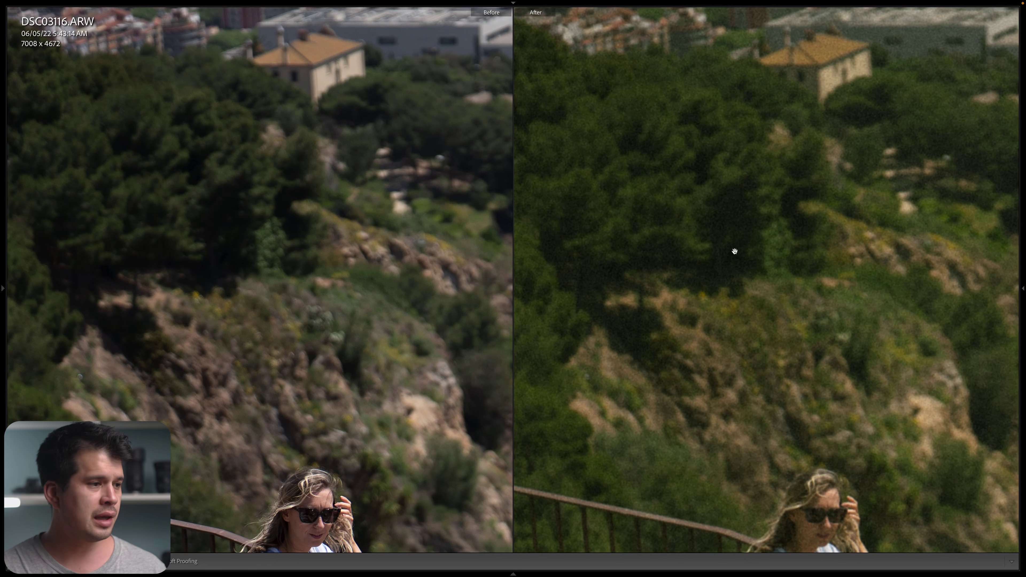
scroll(826, 340, down, 10)
scroll(826, 340, right, 4)
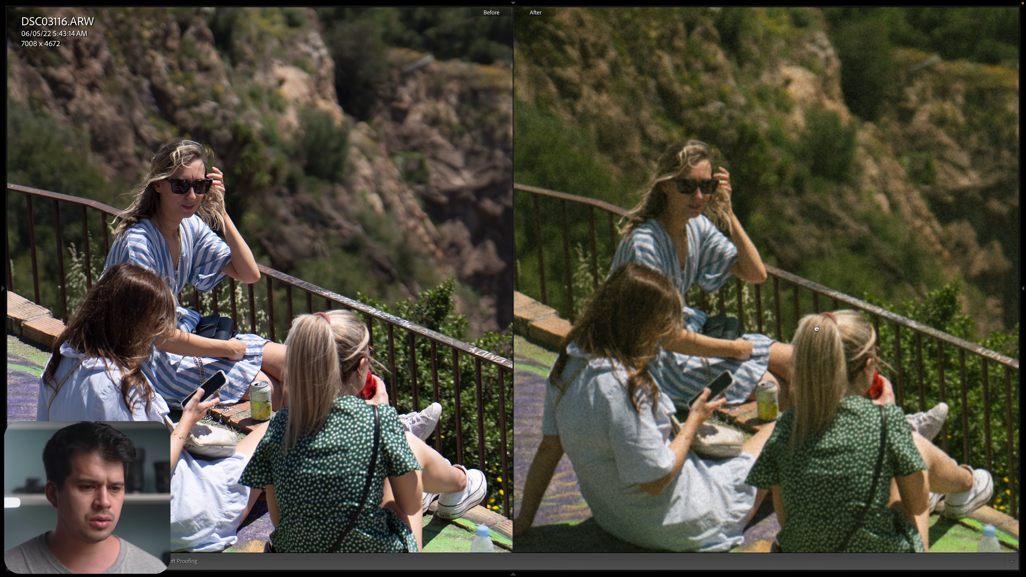
click(864, 373)
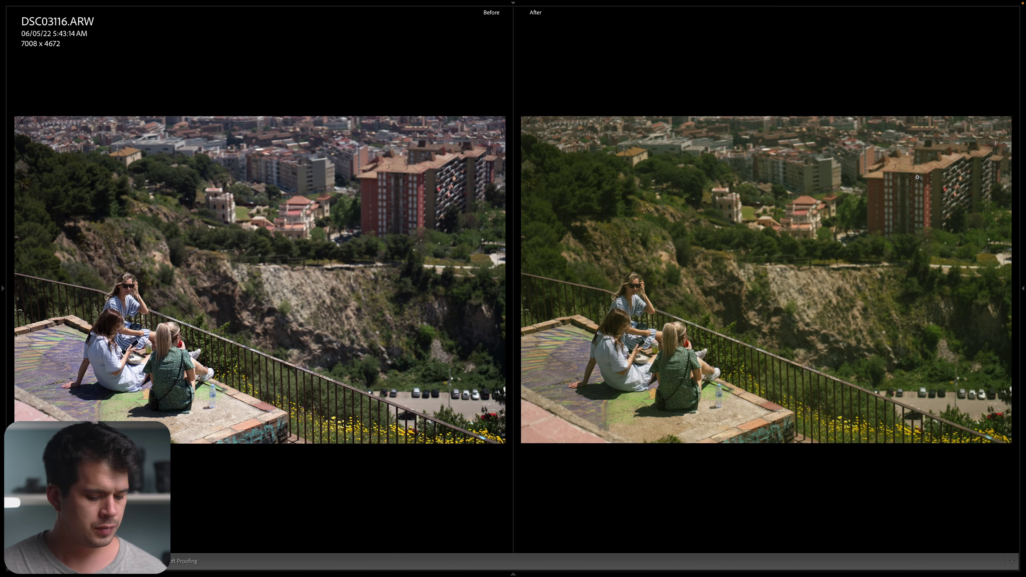
key(y)
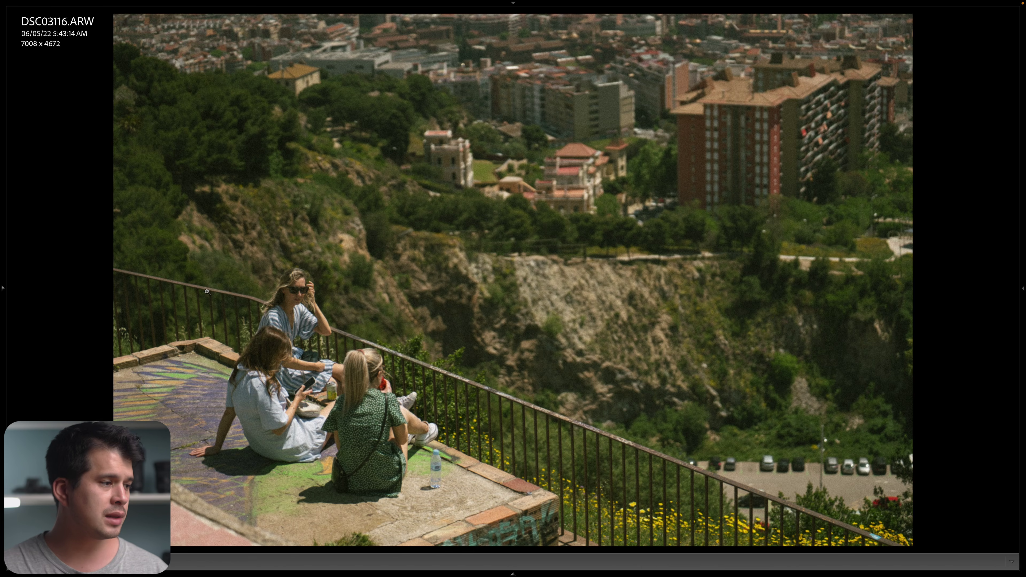
Review the settings a new develop preset would include, without creating the preset.
mouse_move(4, 292)
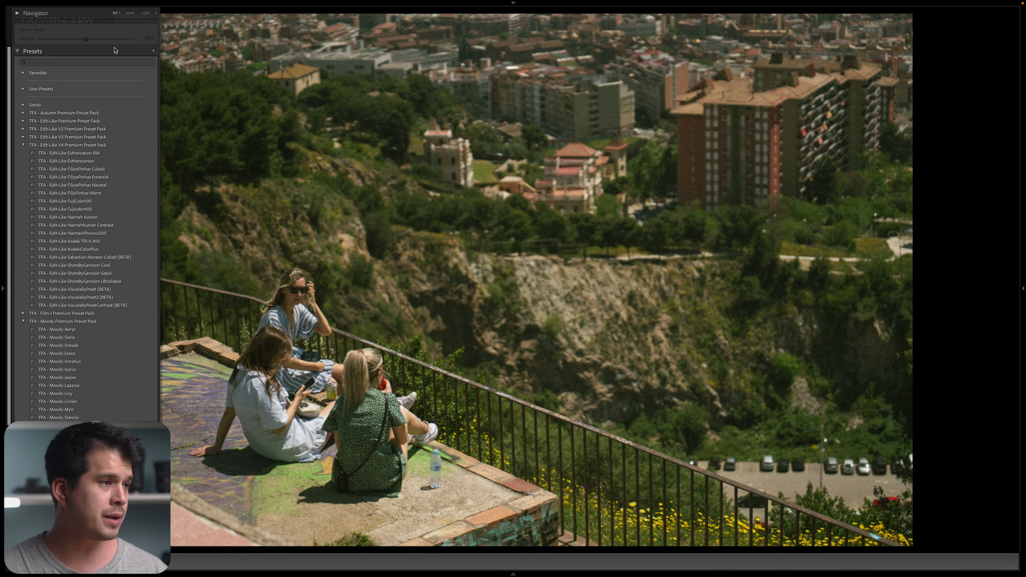
click(154, 51)
click(173, 61)
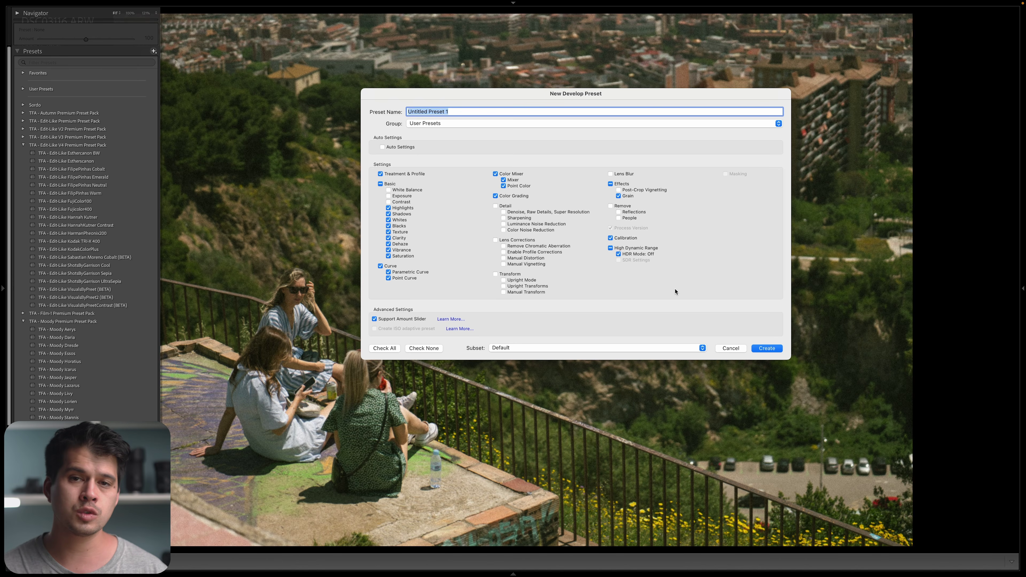
click(742, 350)
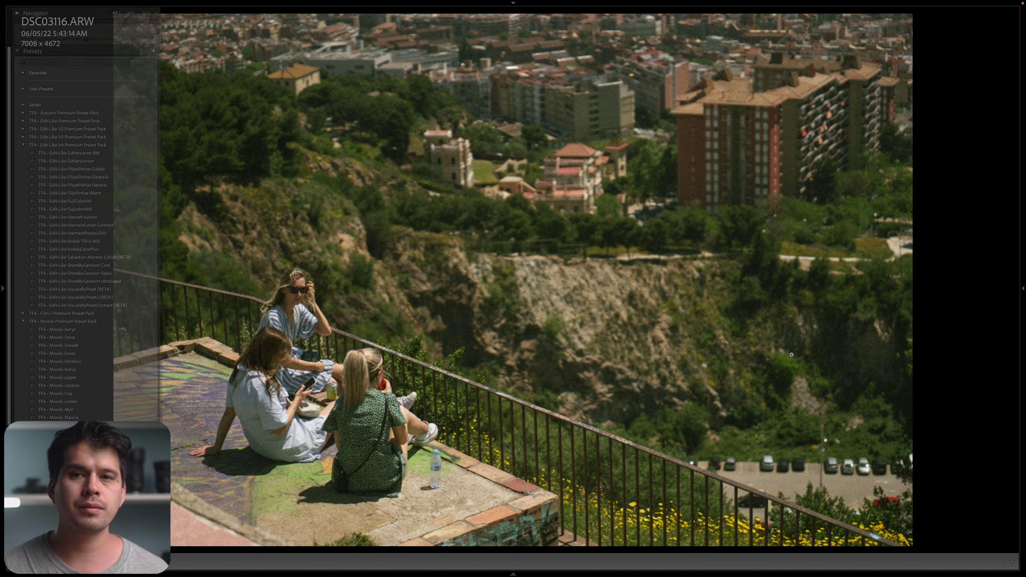
Try resetting the overlook photo's exposure to 0.00, and undo the reset.
mouse_move(1023, 290)
scroll(920, 233, down, 15)
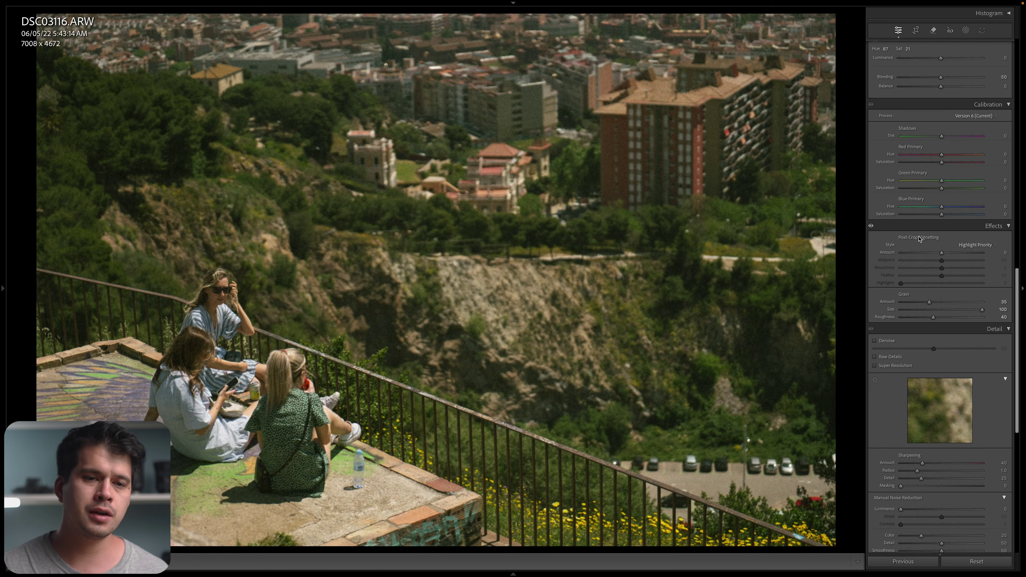
scroll(919, 233, up, 10)
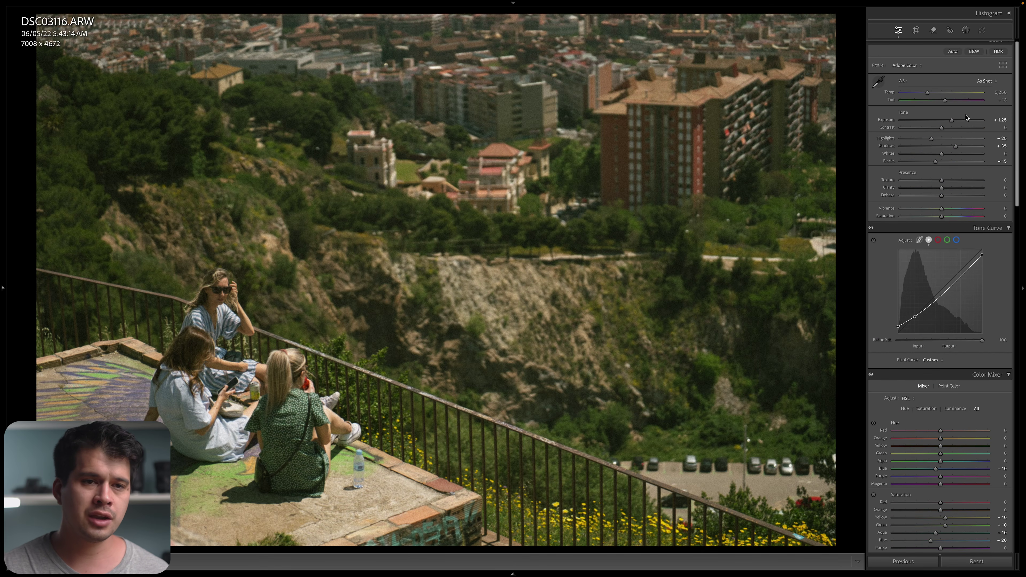
double_click(887, 121)
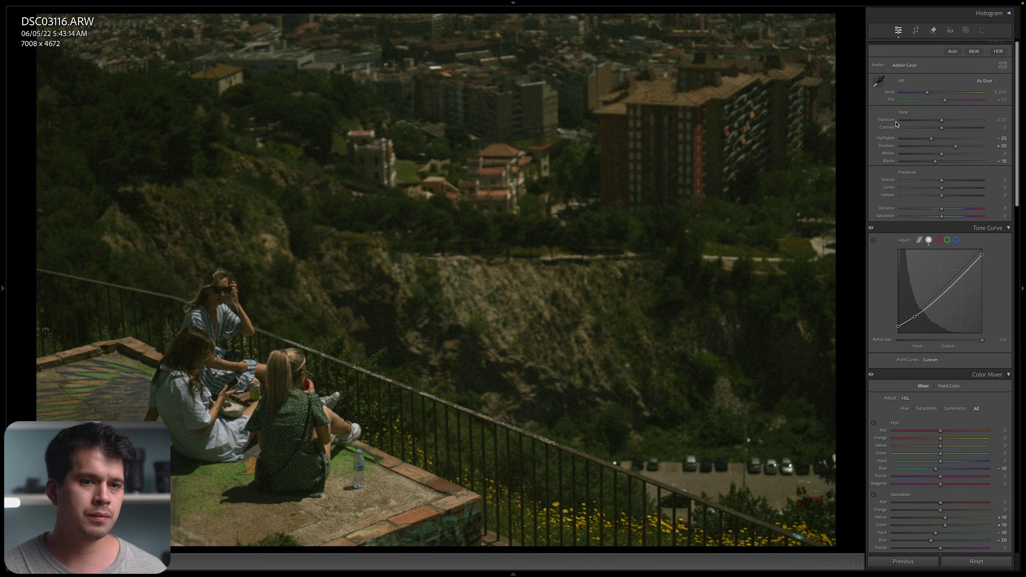
key(ctrl+z)
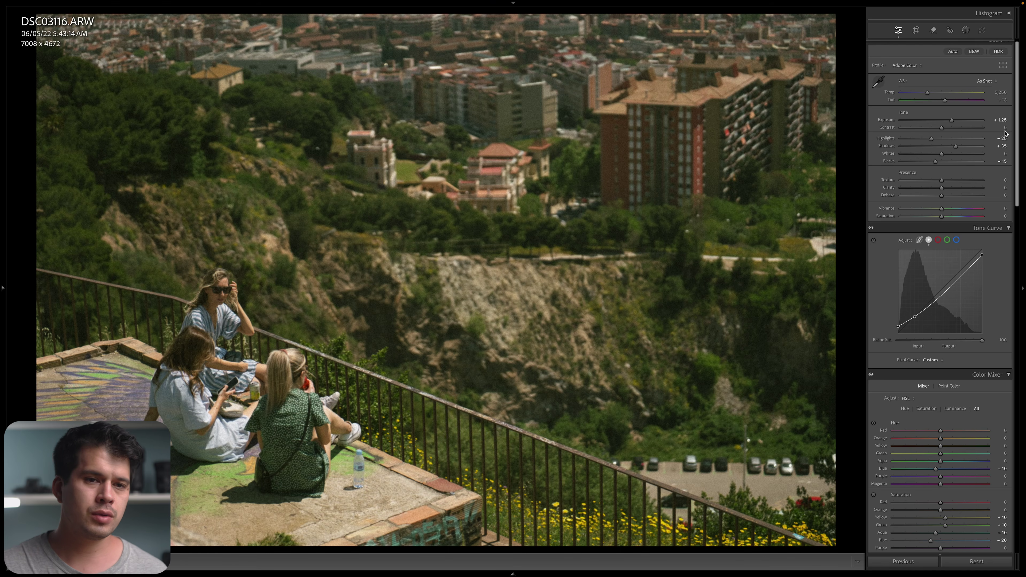
Set the overlook photo's exposure to +0.95, contrast to -6 and white balance temperature to 5,972.
drag(947, 128, 948, 123)
drag(926, 93, 933, 95)
Apply the TFA - Edit-Like Estherscanon preset to the overlook photo, try an amount of 200, and settle the amount at 100.
mouse_move(1, 315)
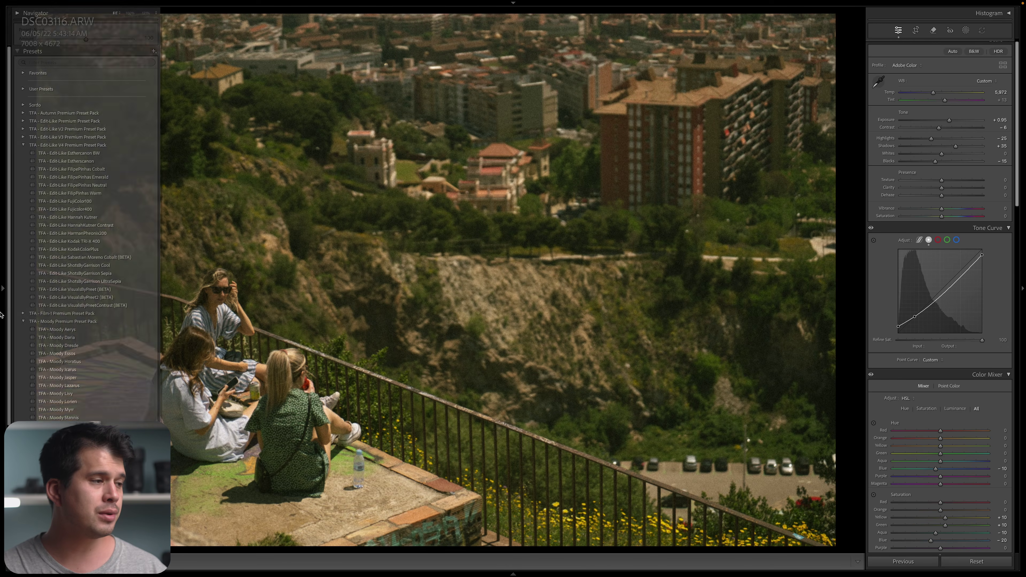
click(84, 161)
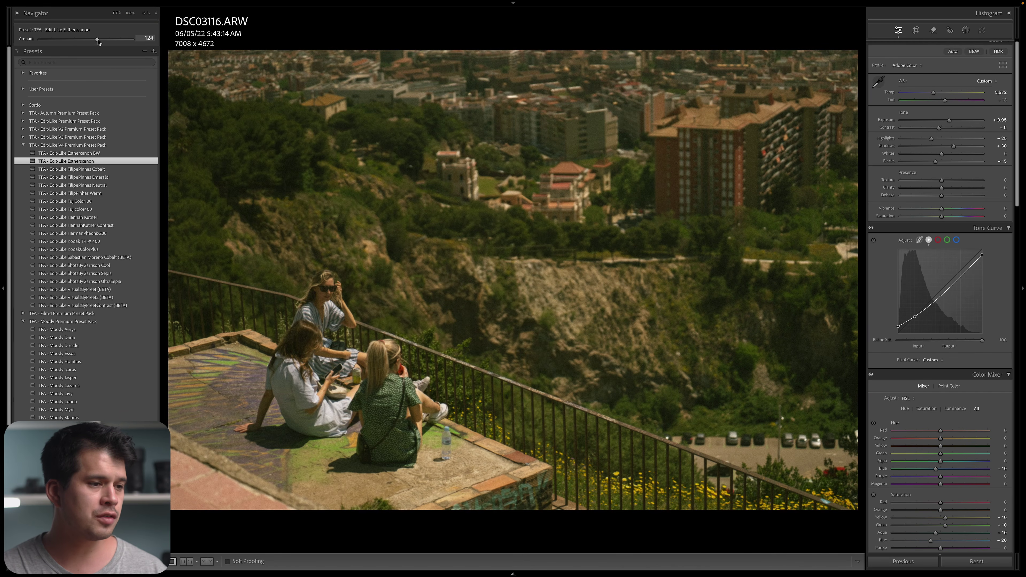
drag(97, 39, 133, 39)
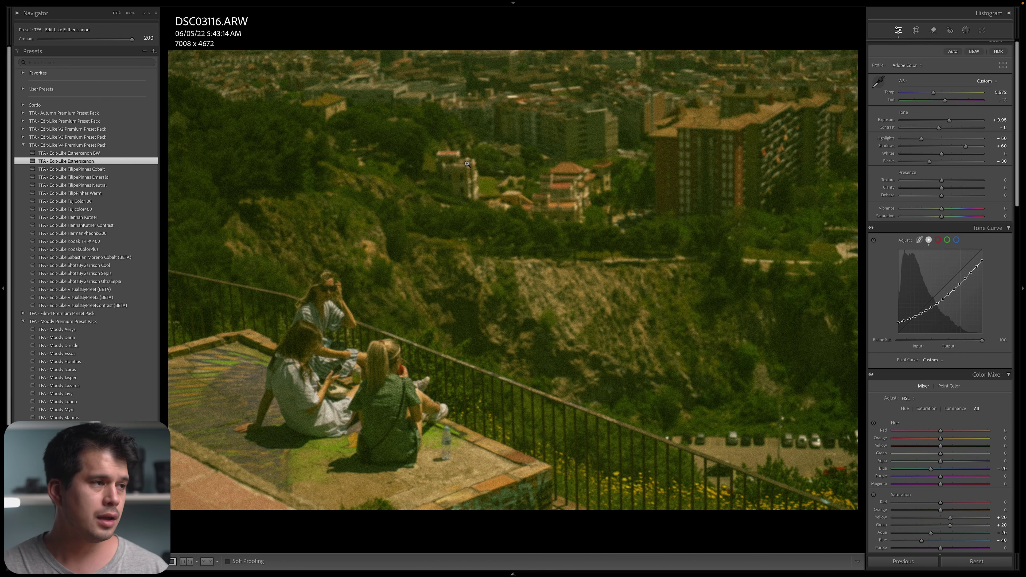
drag(79, 39, 72, 43)
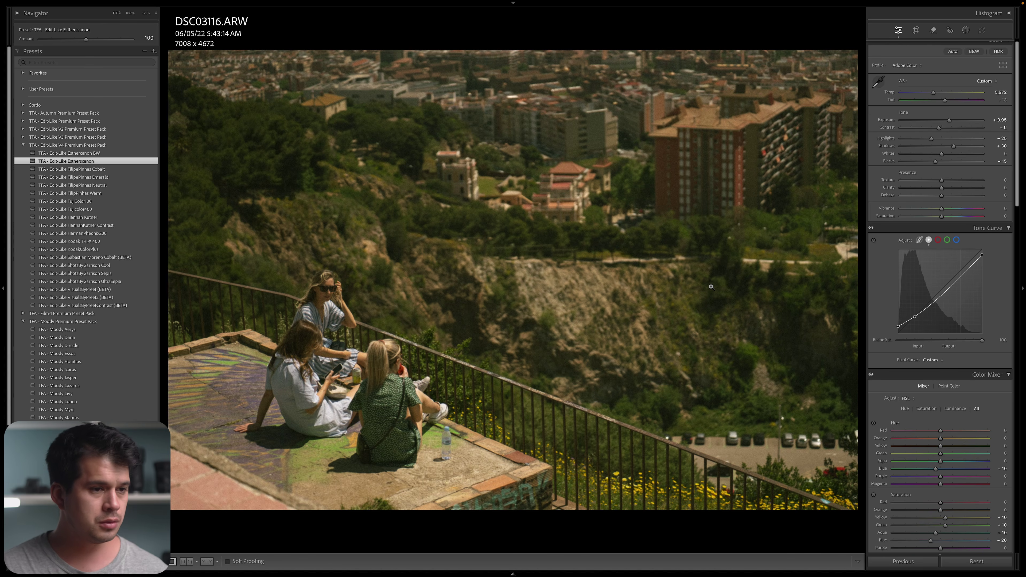
Convert the overlook photo to black and white and reset all of its color grading ranges.
key(v)
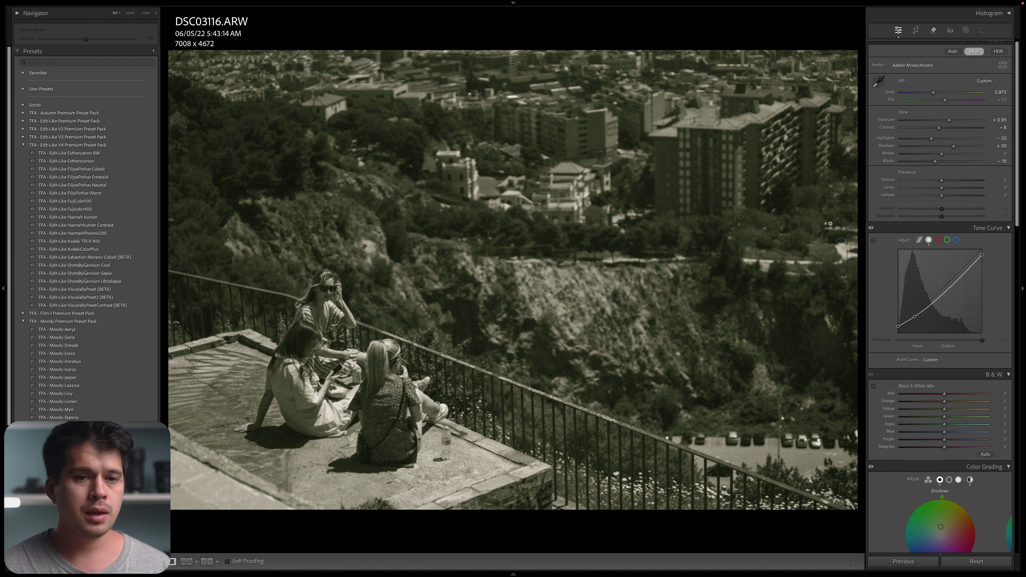
scroll(952, 187, down, 6)
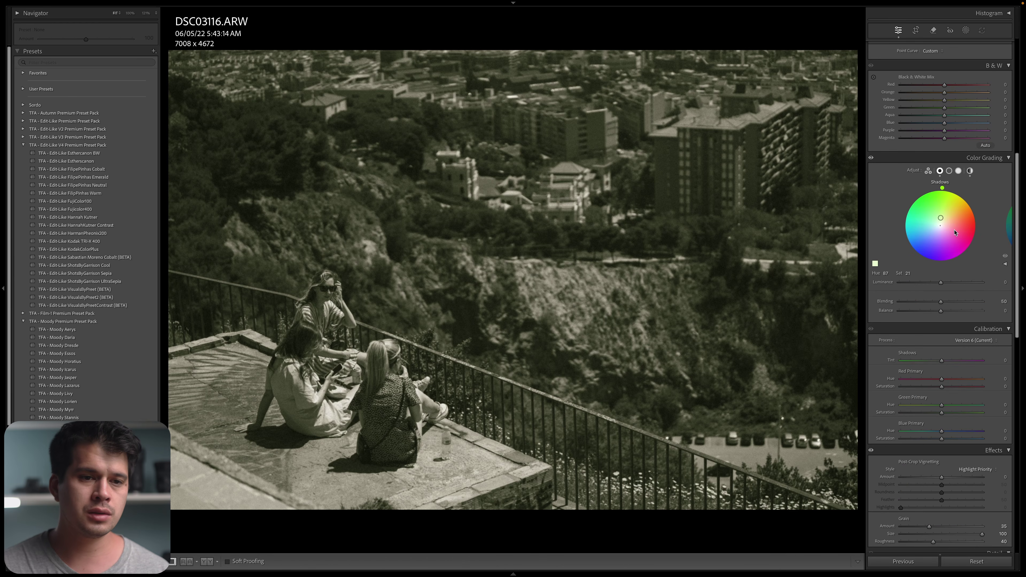
click(970, 171)
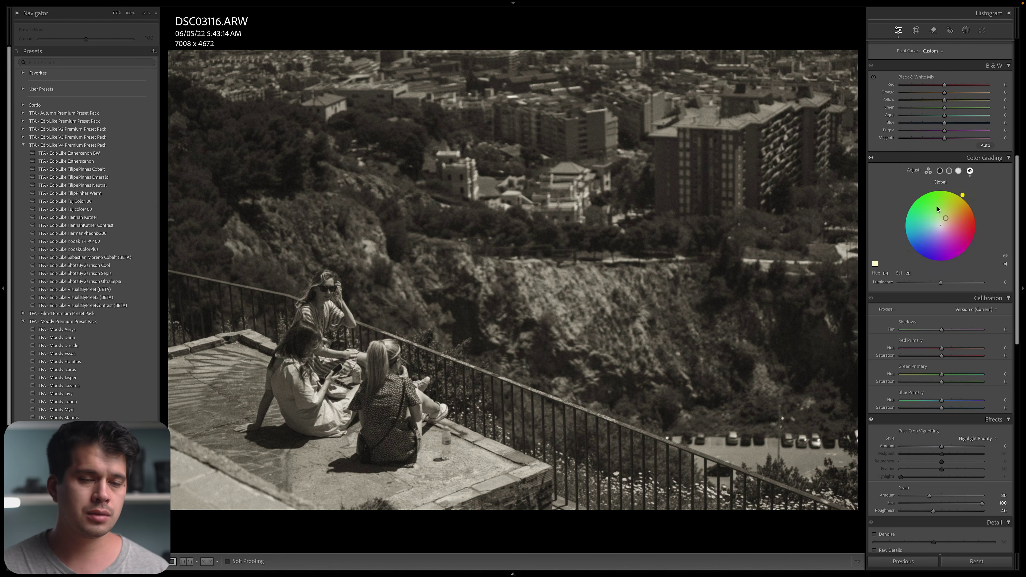
right_click(934, 209)
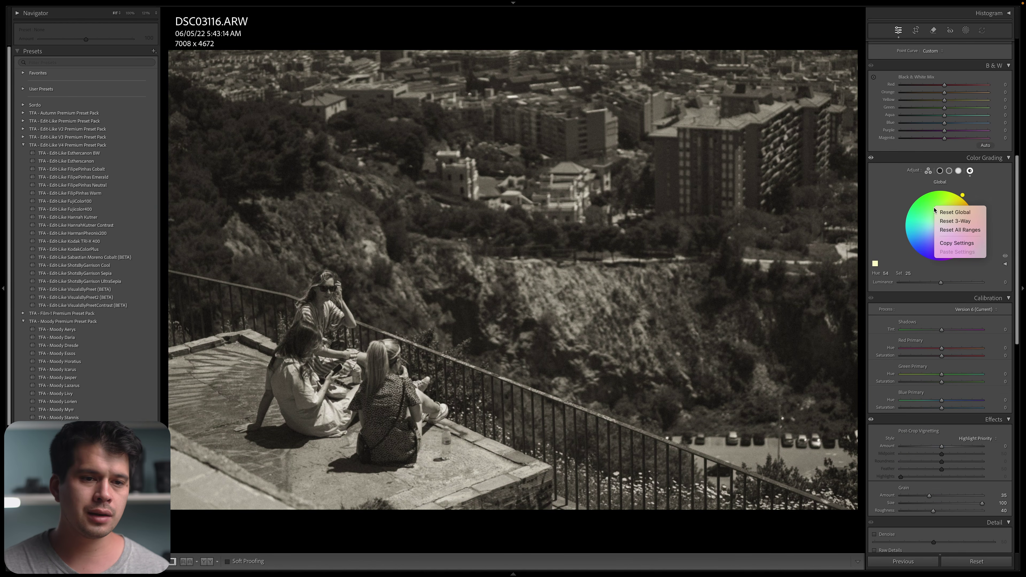
click(966, 231)
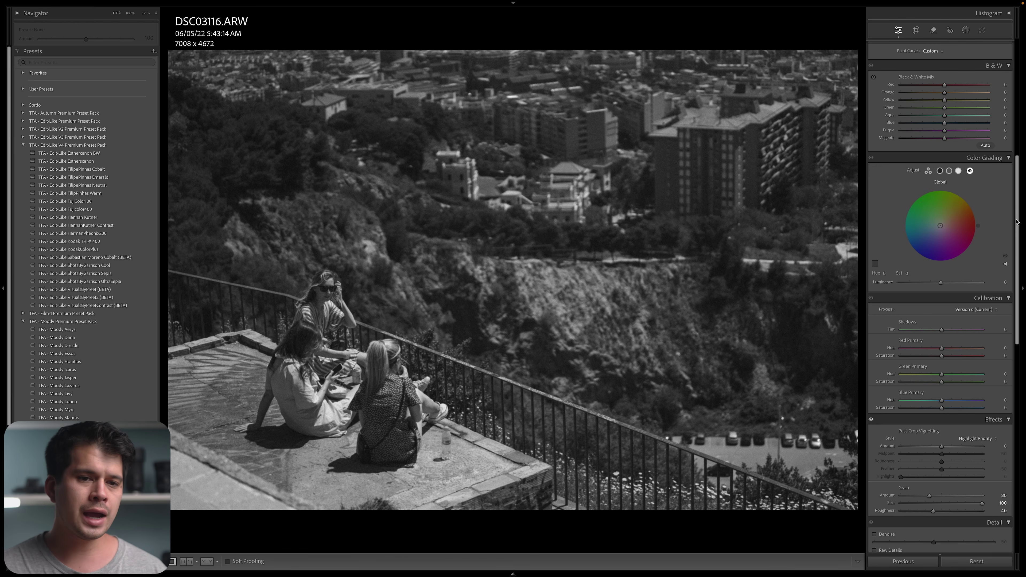
Raise the tone curve's black point to an output of 36 and check the faded shadows in the black-and-white photo.
drag(1016, 223, 1016, 118)
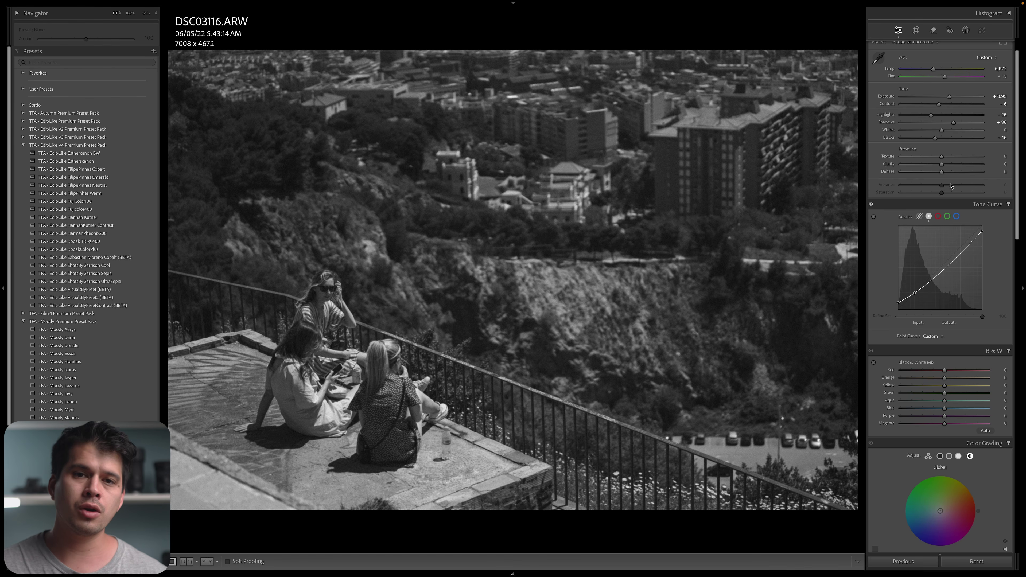
click(897, 303)
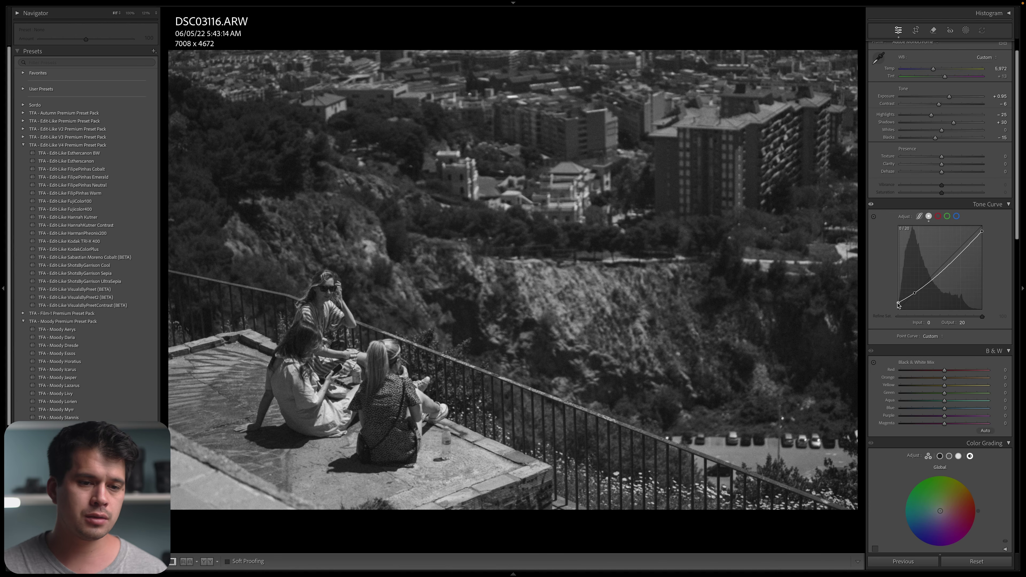
drag(898, 304, 897, 298)
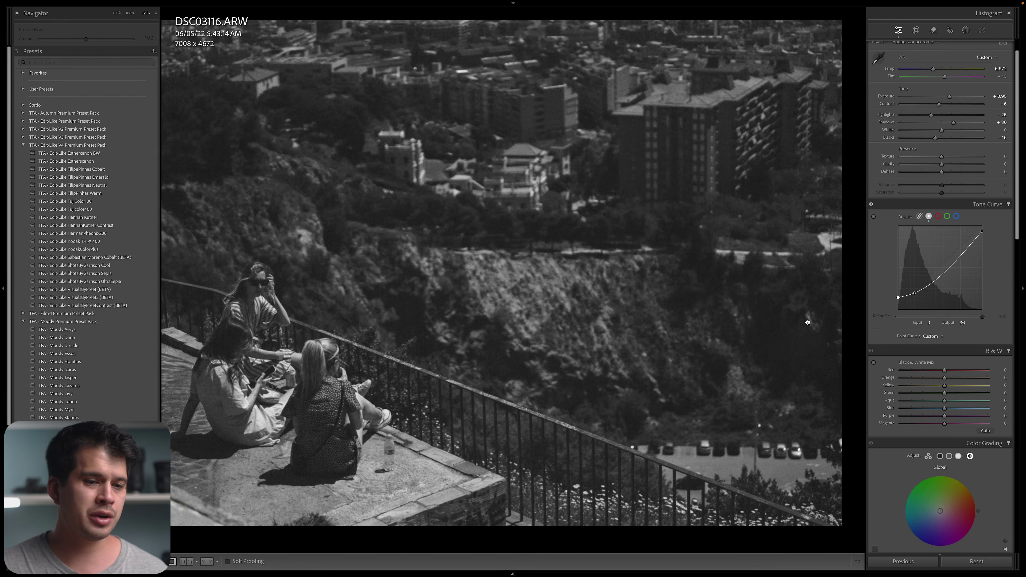
drag(801, 321, 688, 265)
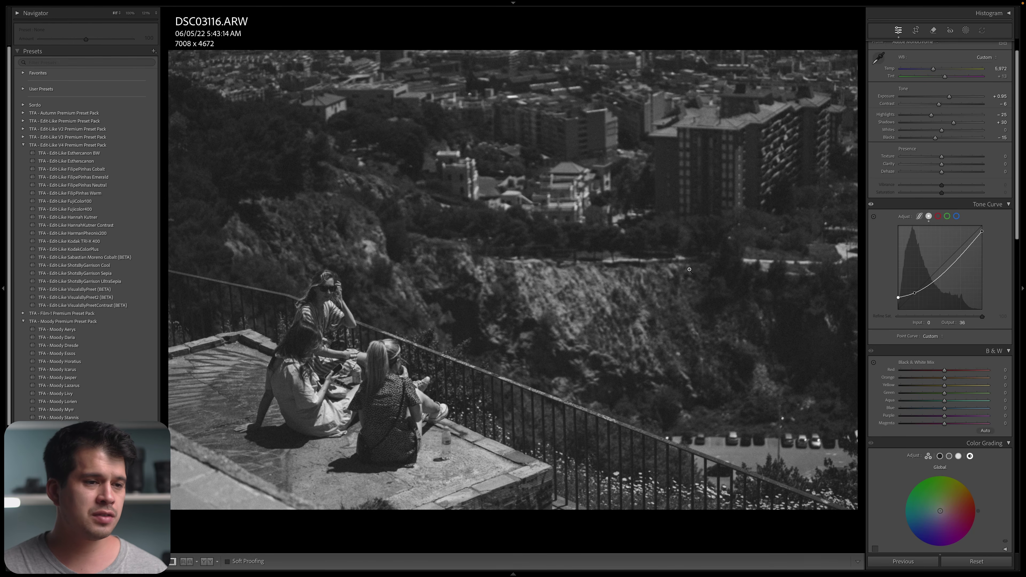
click(153, 51)
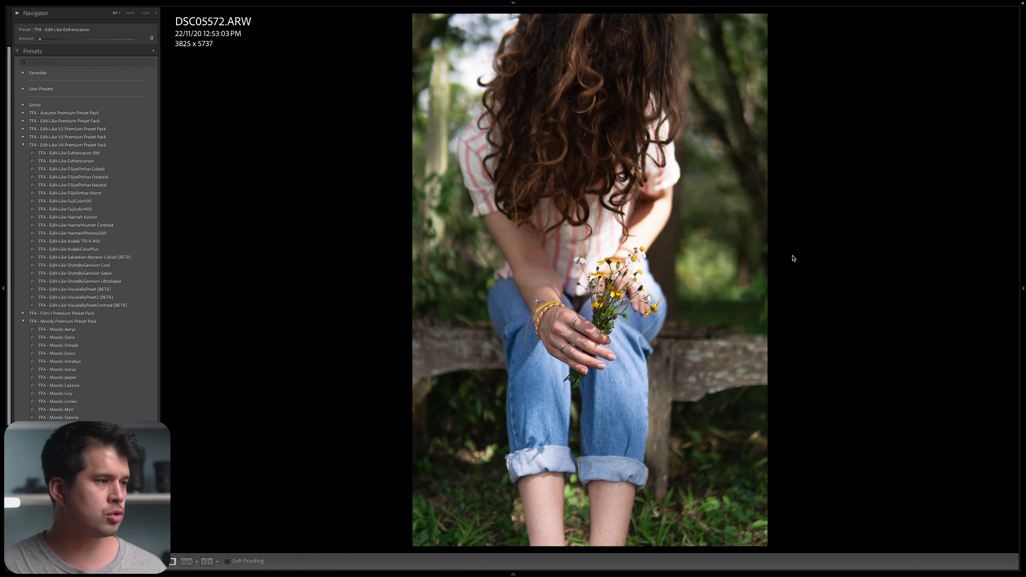
Apply the Edit-Like Estherscanon preset to DSC05572.ARW, compare it with the original side by side, and switch to the Estherscanon BW preset.
click(120, 162)
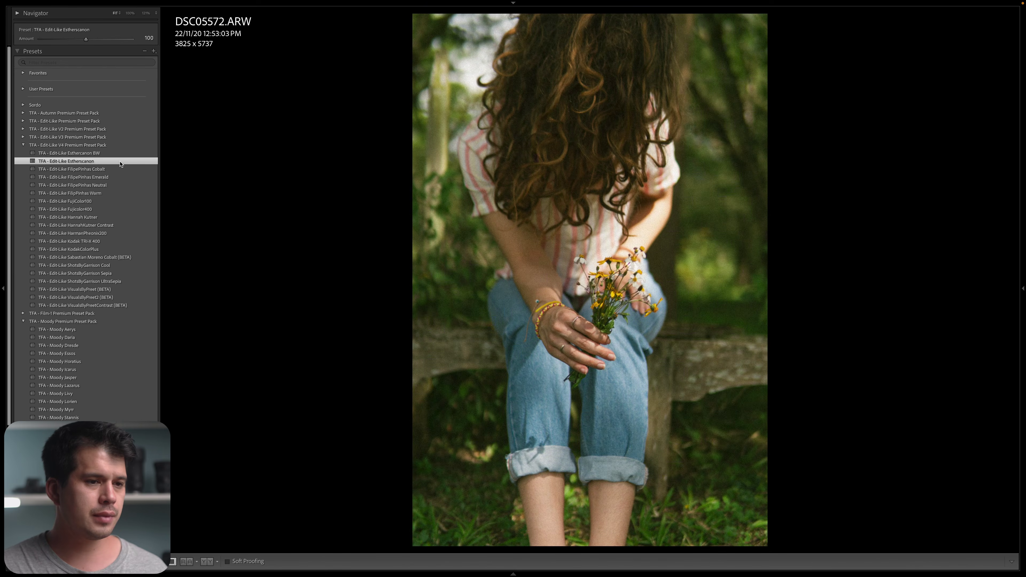
key(y)
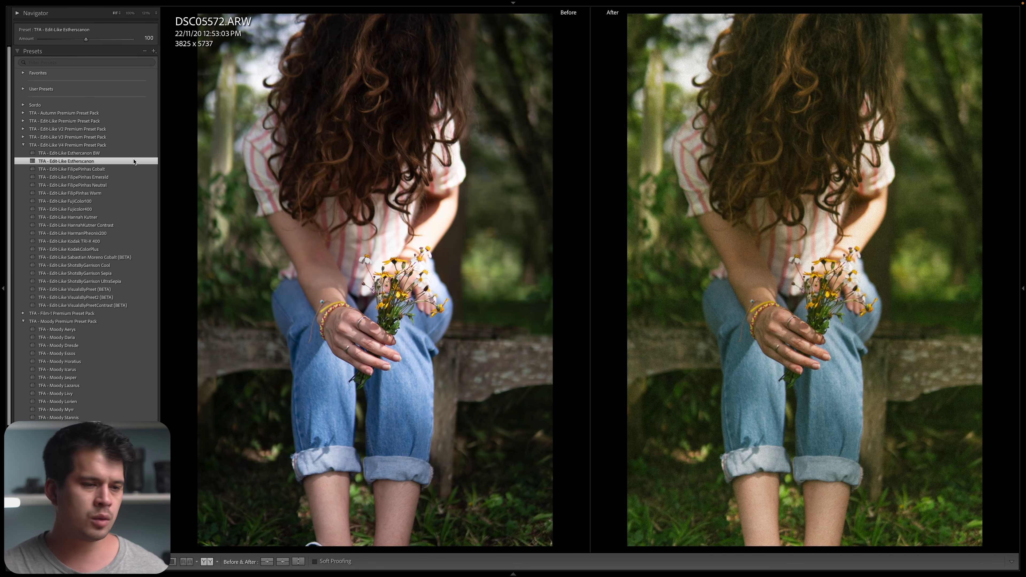
click(129, 155)
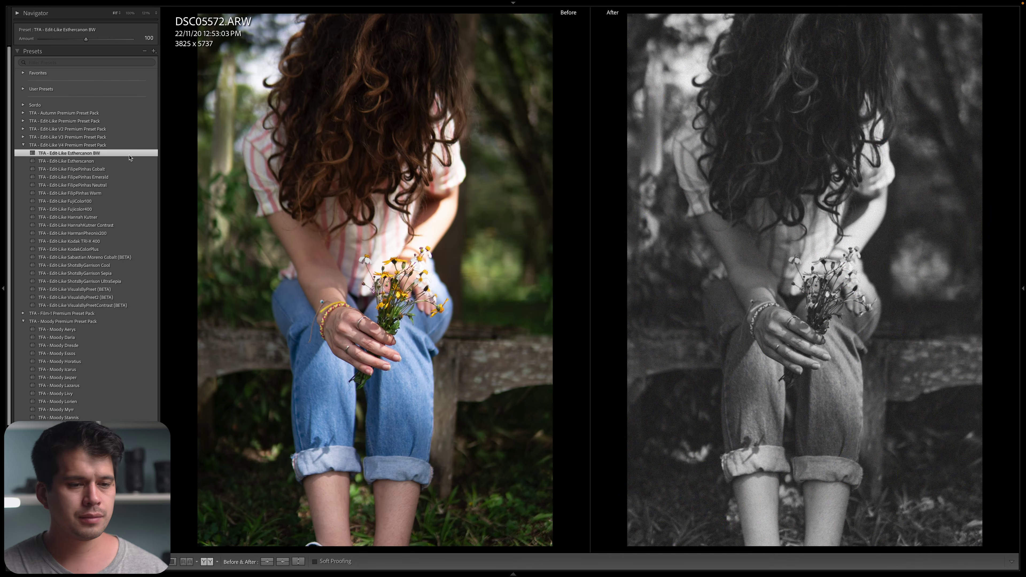